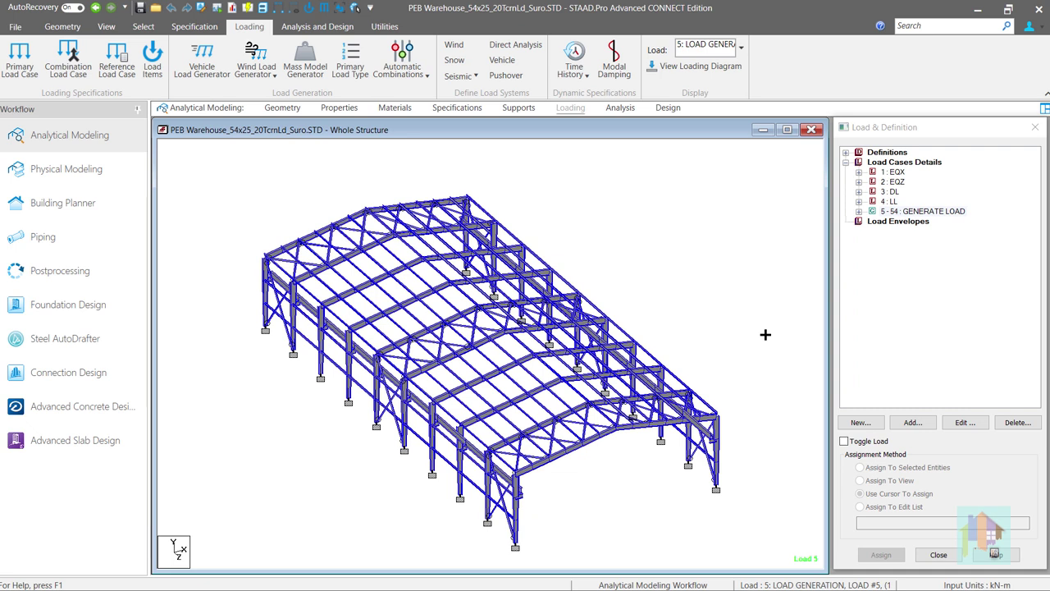
Inspect the generated TYPE 1 load under load cases 5 - 54 and expand the load definitions.
{"action": "left_click", "coordinate": [859, 211]}
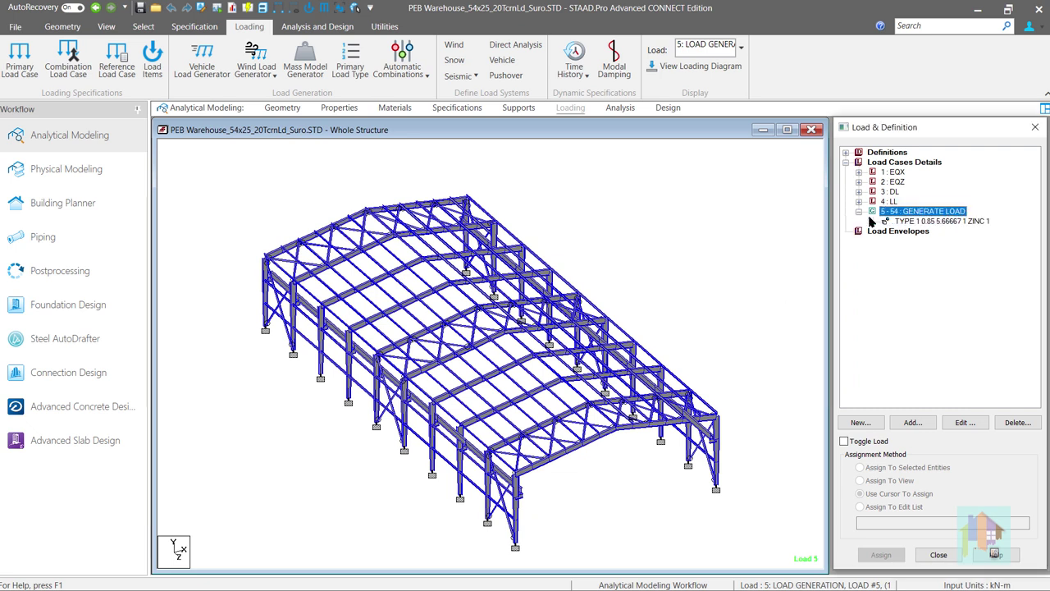
{"action": "left_click", "coordinate": [907, 222]}
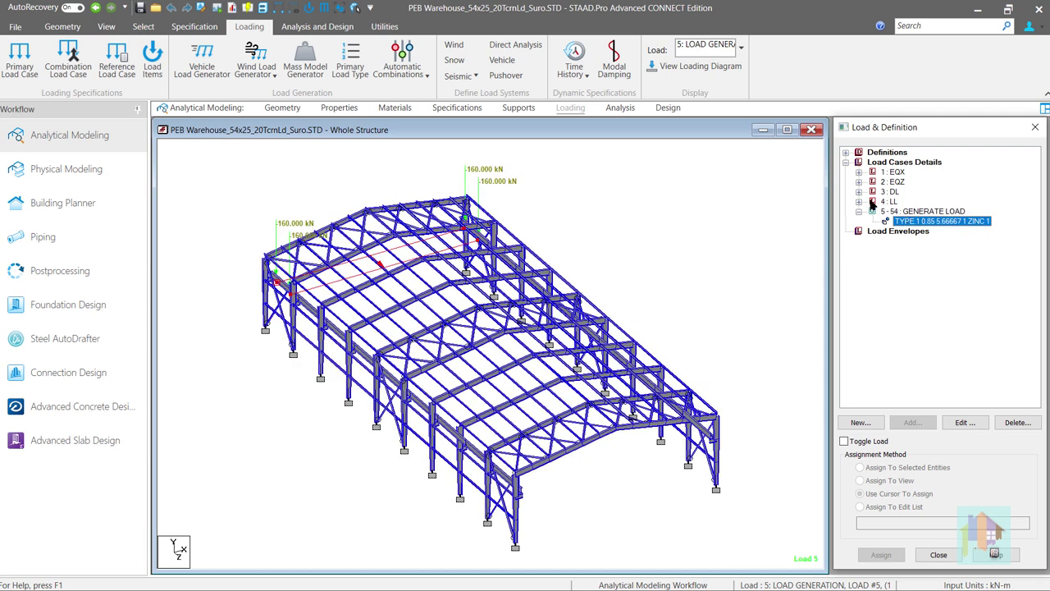
{"action": "left_click", "coordinate": [847, 153]}
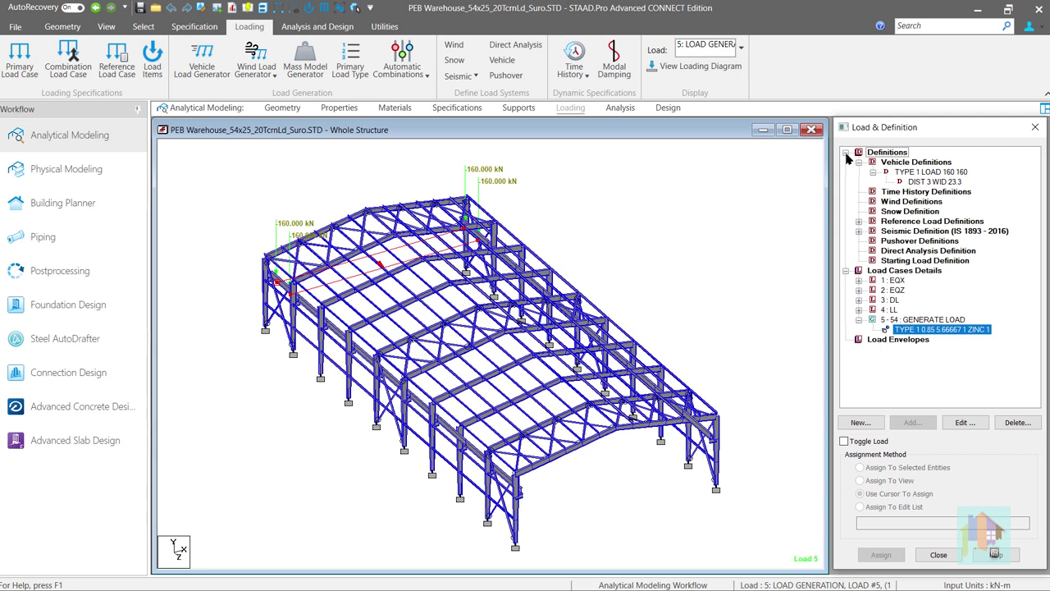
Display generated load cases 10, 23 and 40 in turn to examine the crane wheel loads moving along the warehouse.
{"action": "left_click", "coordinate": [741, 47]}
{"action": "left_click", "coordinate": [771, 98]}
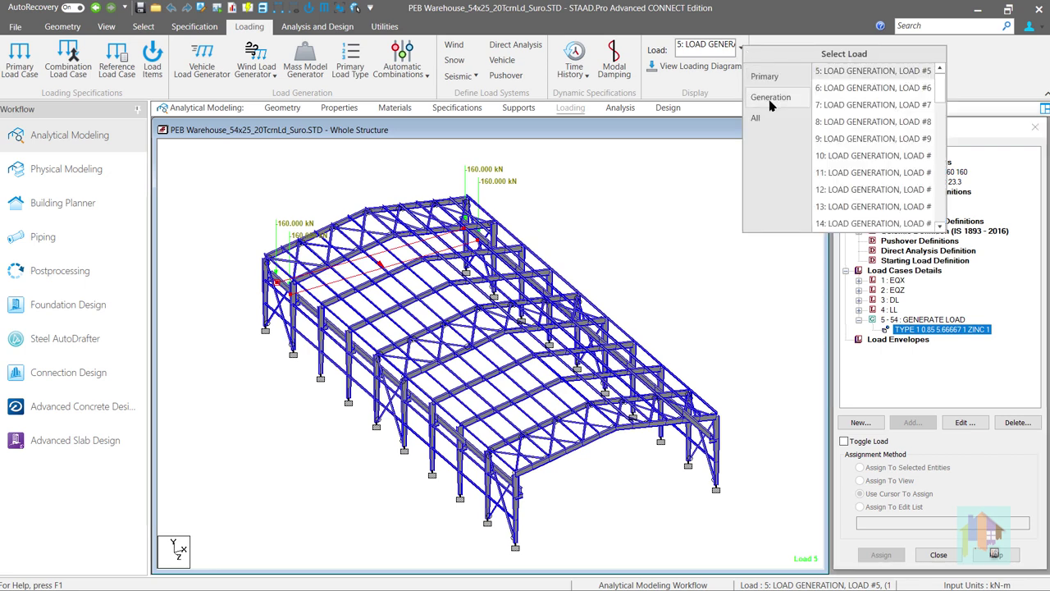
{"action": "left_click", "coordinate": [856, 162]}
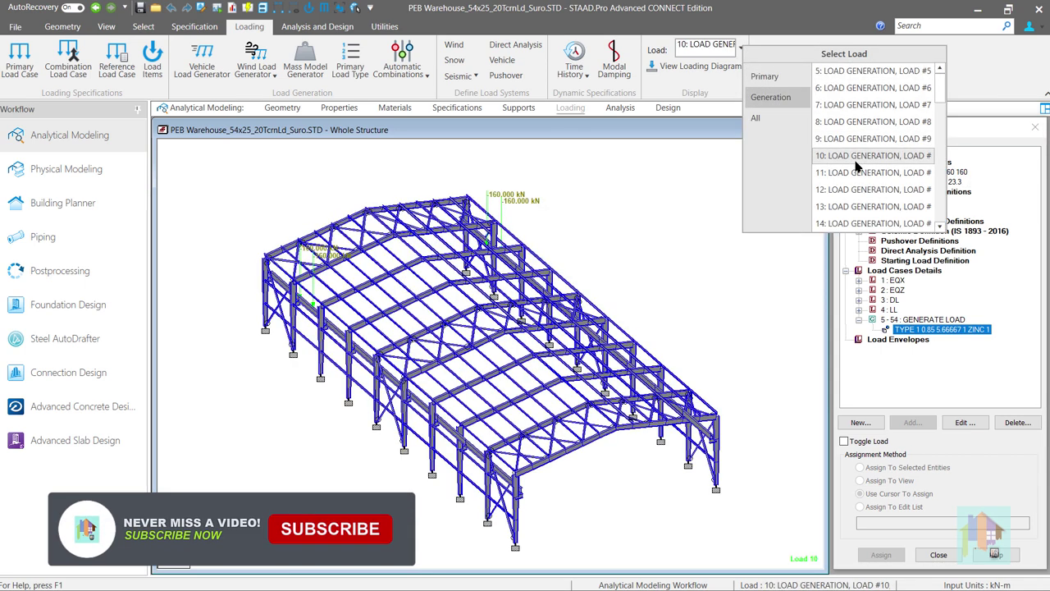
{"action": "scroll", "coordinate": [857, 168], "scroll_direction": "down", "scroll_amount": 4}
{"action": "left_click", "coordinate": [861, 173]}
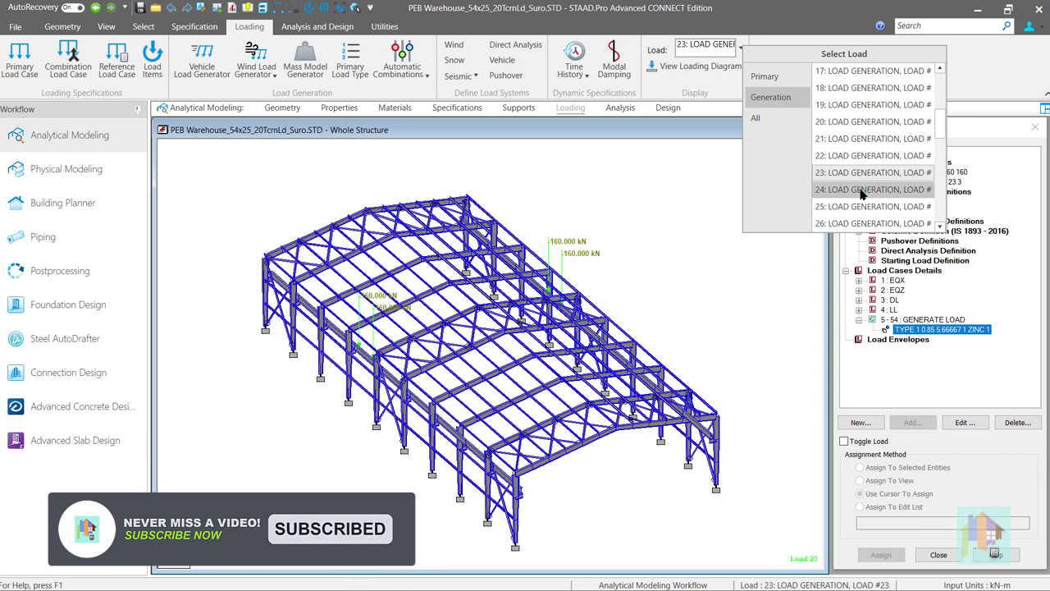
{"action": "scroll", "coordinate": [861, 197], "scroll_direction": "down", "scroll_amount": 5}
{"action": "left_click", "coordinate": [867, 205]}
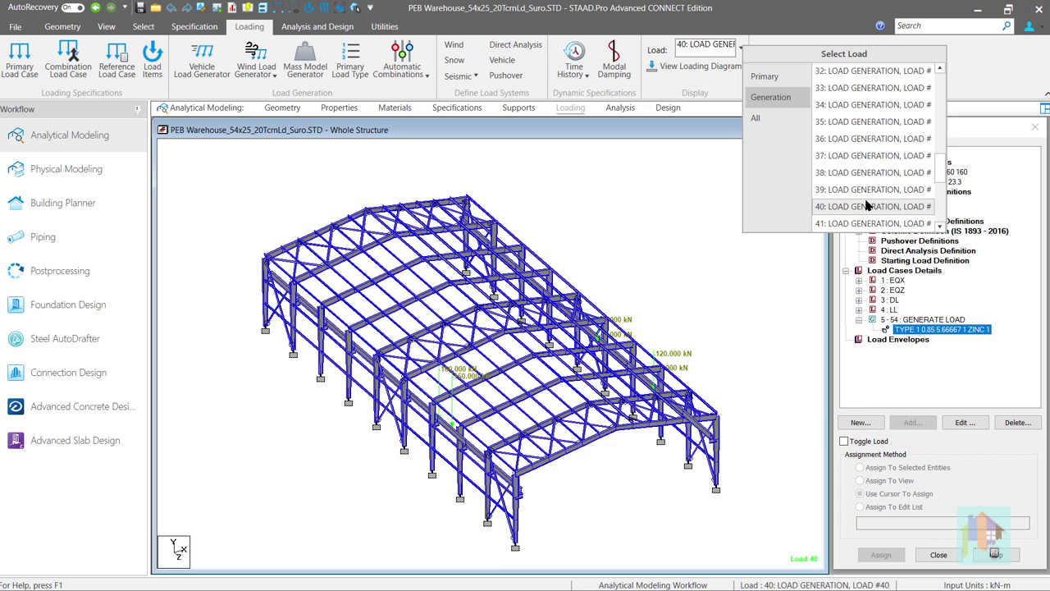
{"action": "left_click", "coordinate": [448, 431]}
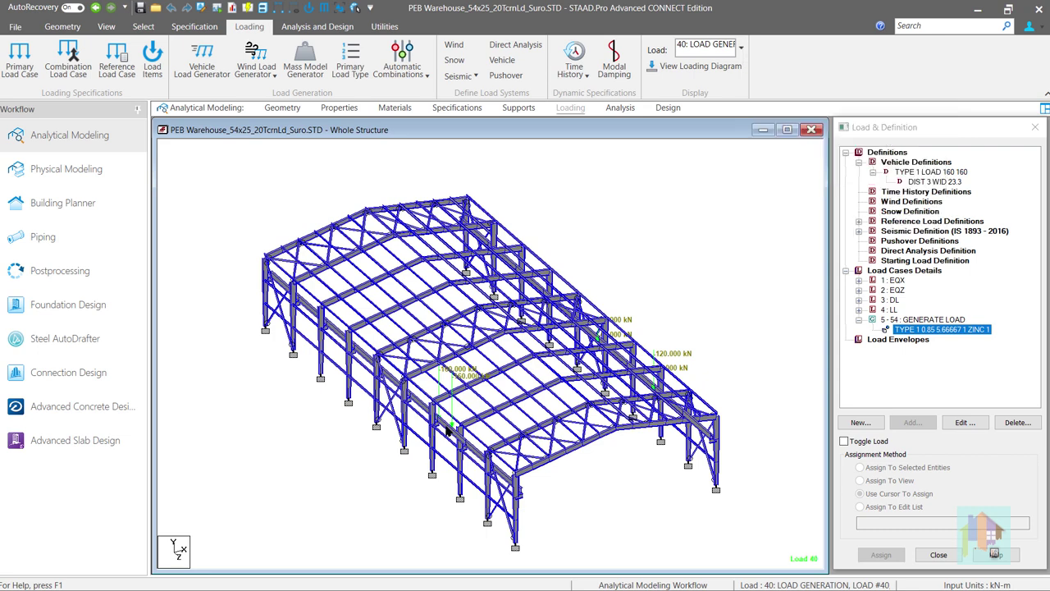
{"action": "left_click", "coordinate": [448, 431]}
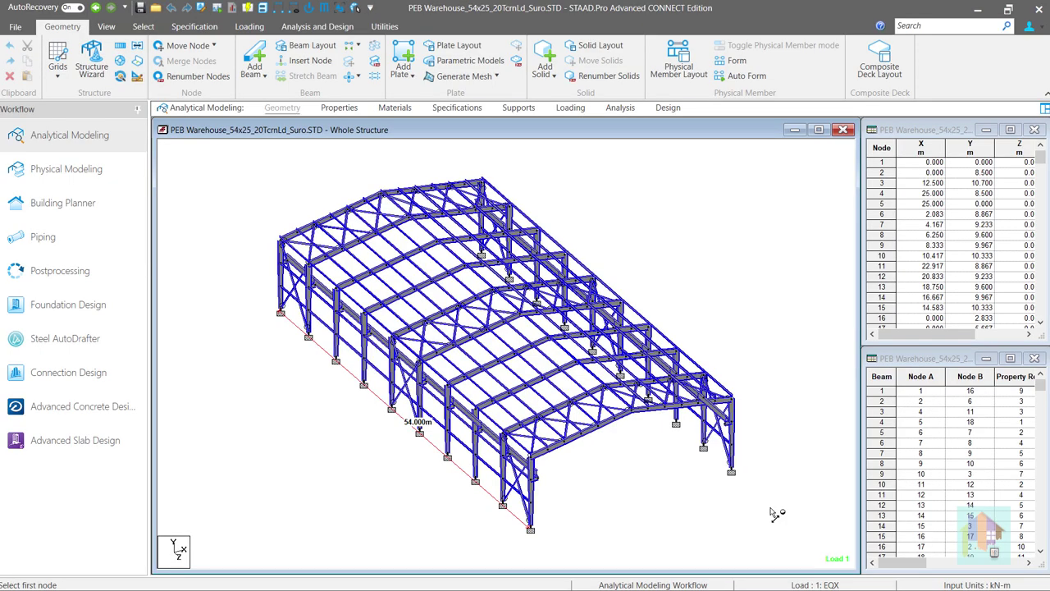
Measure the front end frame's width between its column bases, then clear the displayed dimensions.
{"action": "left_click", "coordinate": [531, 529]}
{"action": "left_click", "coordinate": [731, 473]}
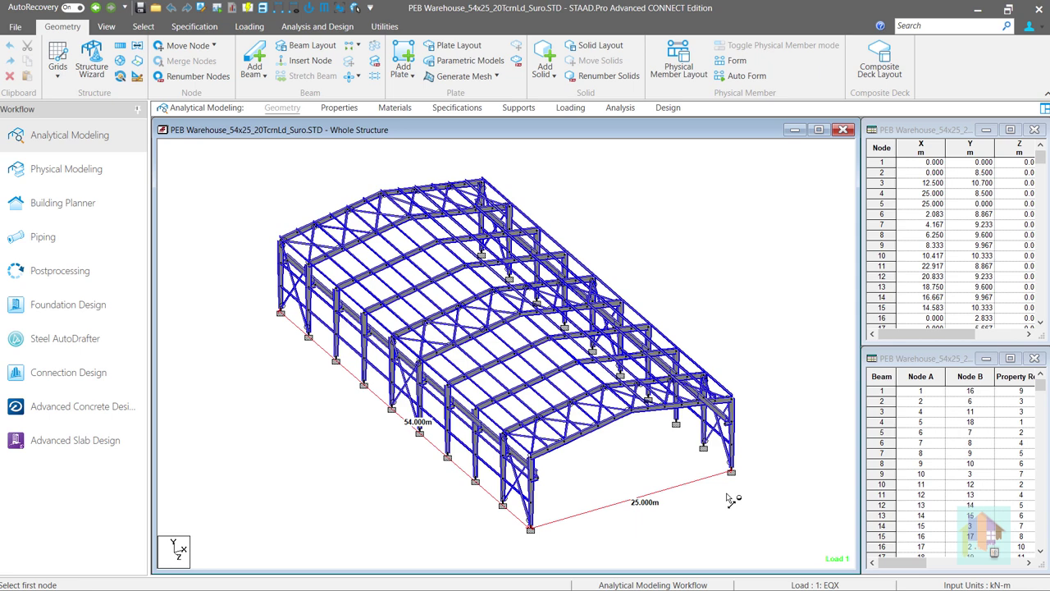
{"action": "left_click", "coordinate": [293, 8]}
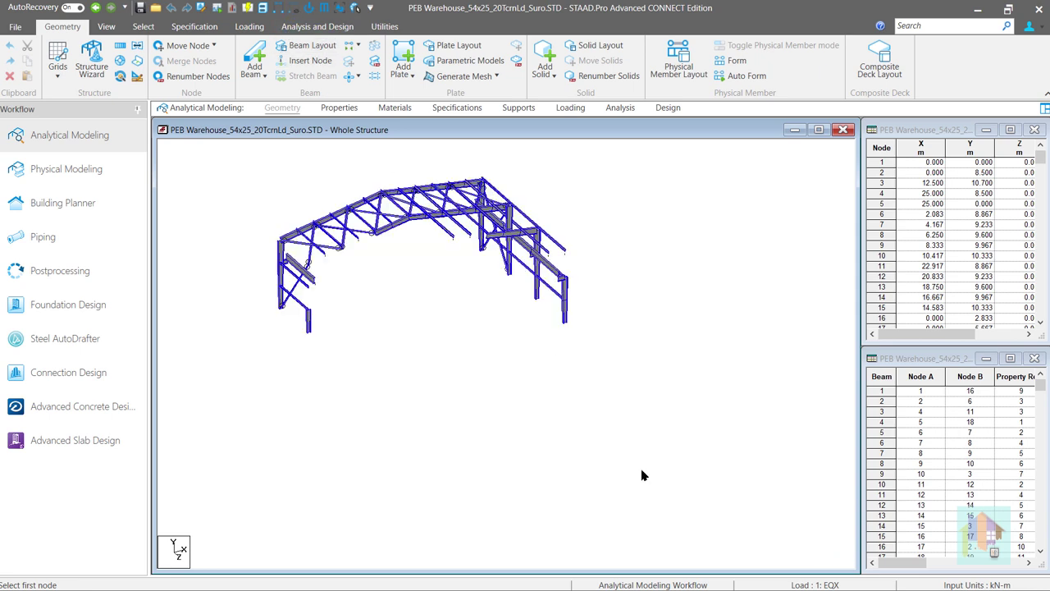
View the warehouse frame in front elevation, then return to the isometric view.
{"action": "right_click", "coordinate": [720, 533]}
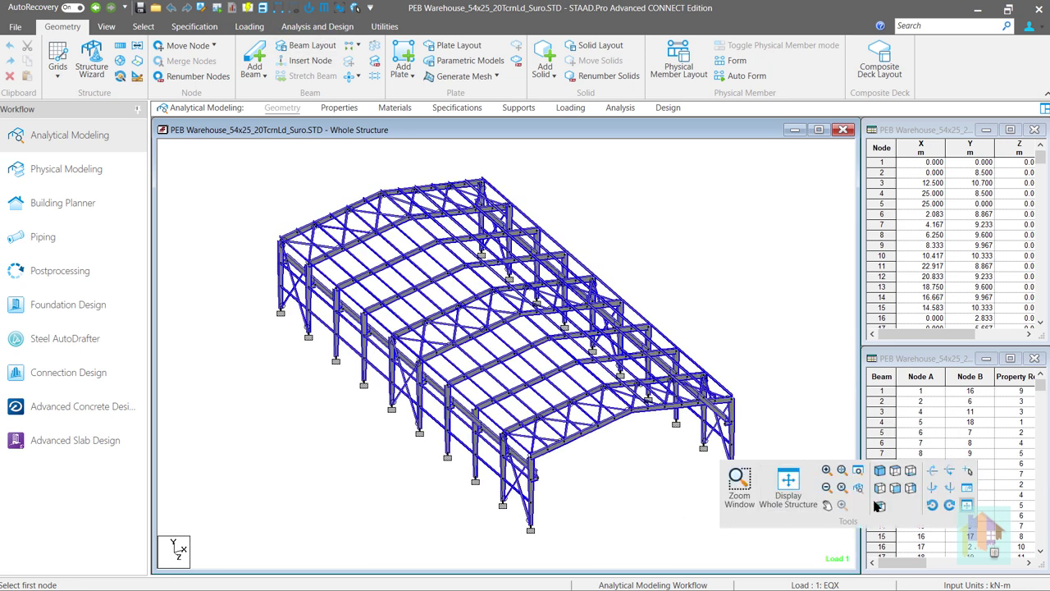
{"action": "left_click", "coordinate": [896, 489]}
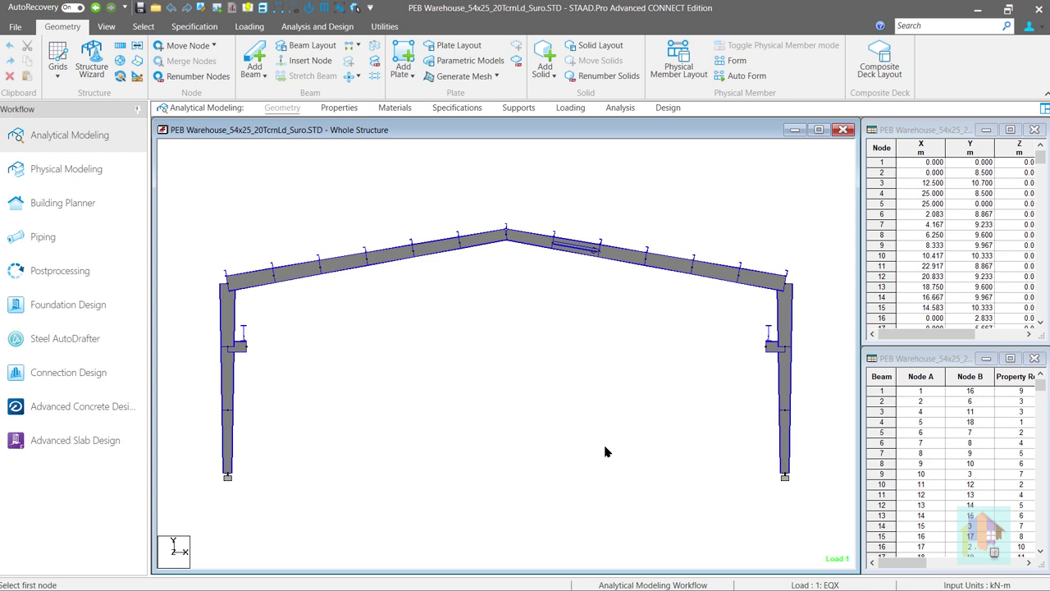
{"action": "mouse_move", "coordinate": [605, 452]}
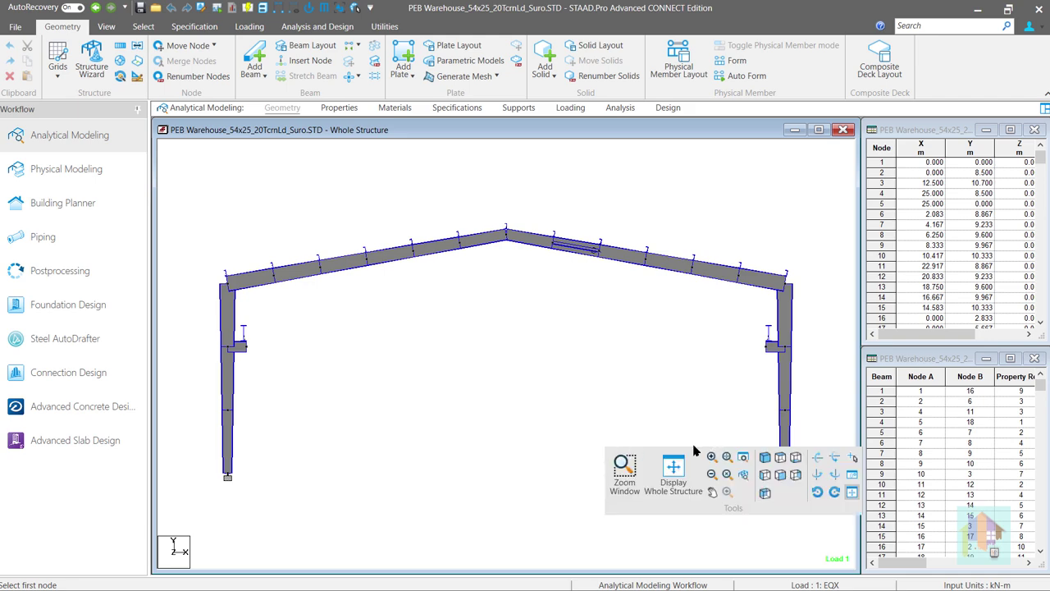
{"action": "left_click", "coordinate": [764, 457]}
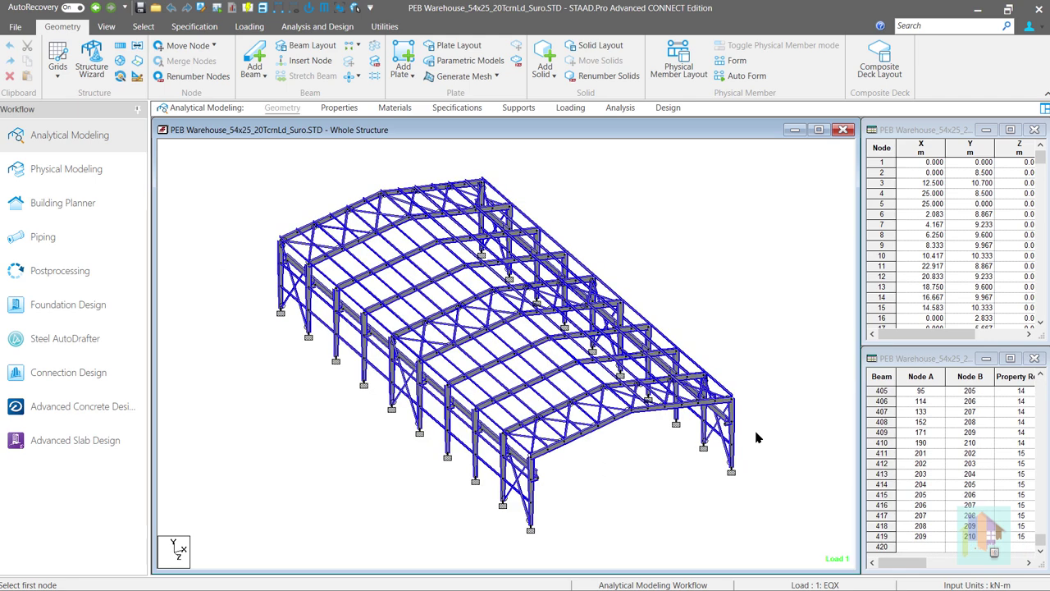
Open the saved gantry view in the active window.
{"action": "left_click", "coordinate": [462, 410]}
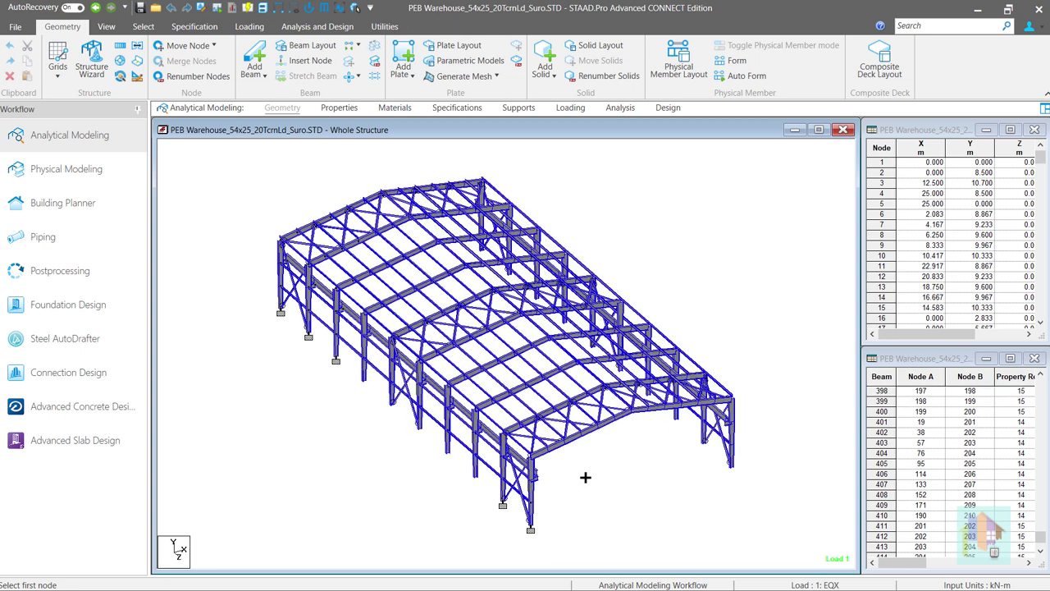
{"action": "left_click", "coordinate": [700, 542]}
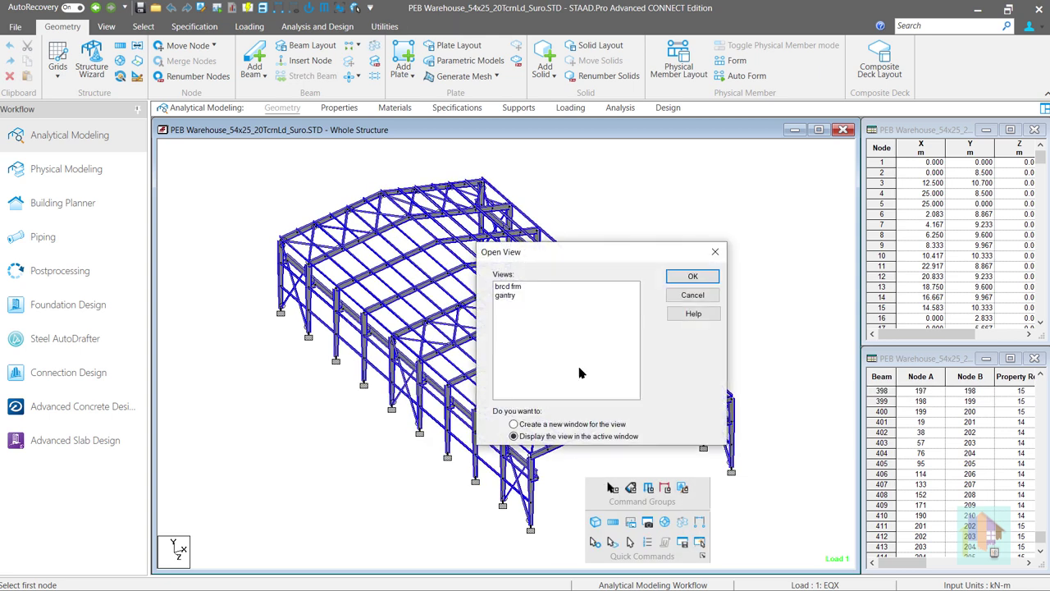
{"action": "double_click", "coordinate": [509, 296]}
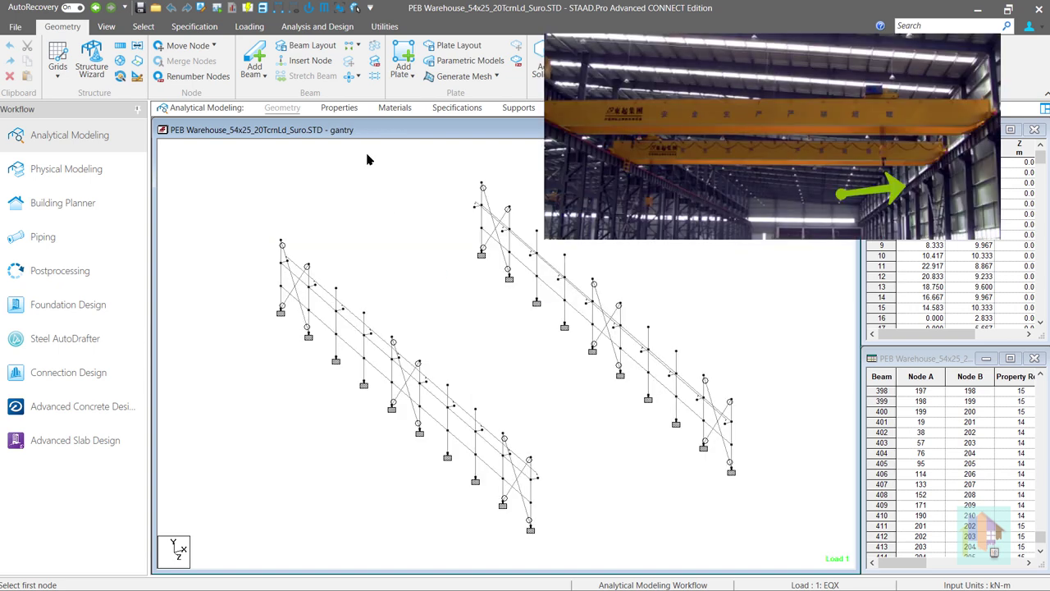
Highlight the gantry beams assigned the I700 section in the member properties, then clear the highlighting.
{"action": "left_click", "coordinate": [348, 112]}
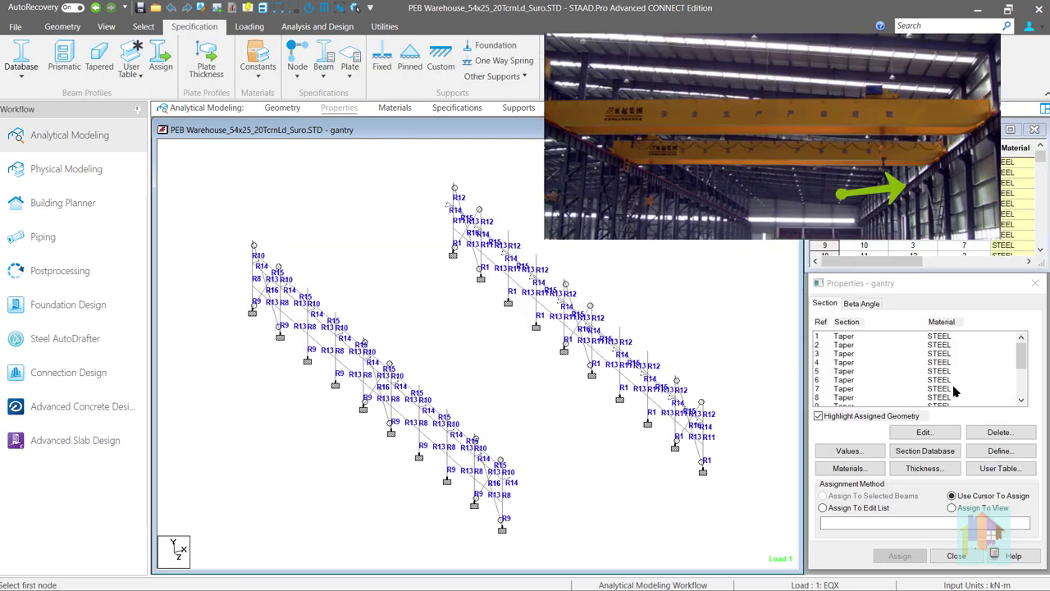
{"action": "scroll", "coordinate": [964, 394], "scroll_direction": "down", "scroll_amount": 3}
{"action": "left_click", "coordinate": [844, 389]}
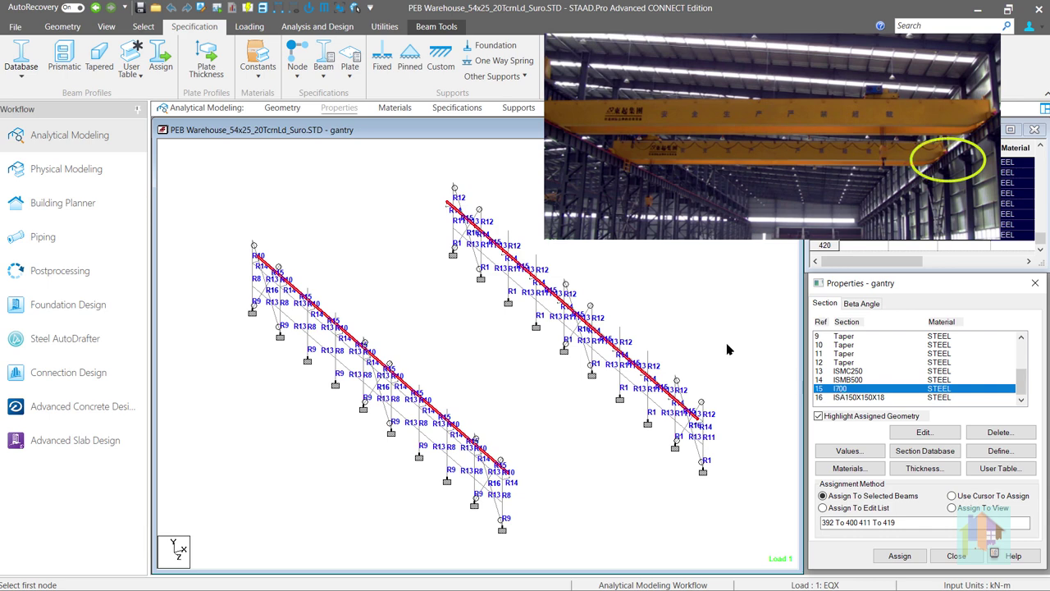
{"action": "left_click", "coordinate": [952, 496]}
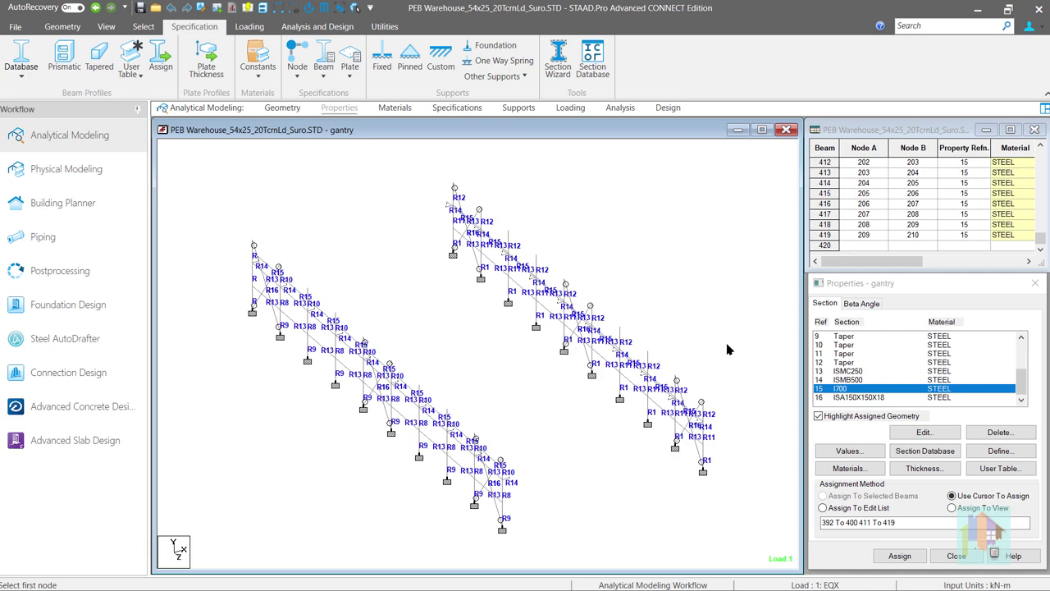
Inspect the gantry columns and beams in a 3D rendered view, close it, and display the whole structure again.
{"action": "right_click", "coordinate": [727, 344]}
{"action": "left_click", "coordinate": [790, 583]}
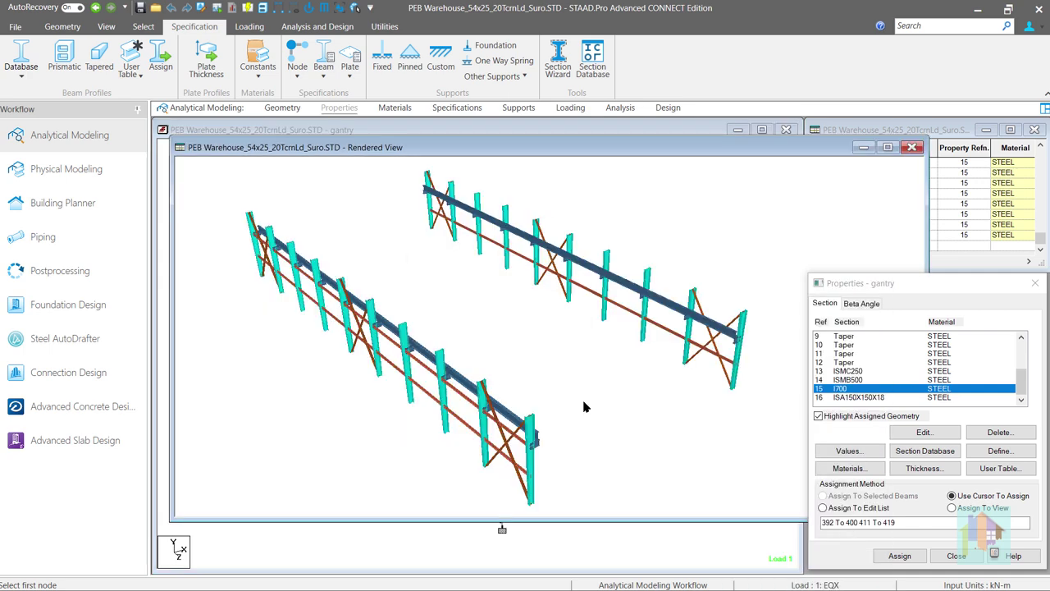
{"action": "mouse_move", "coordinate": [548, 406]}
{"action": "left_mouse_down"}
{"action": "mouse_move", "coordinate": [501, 467]}
{"action": "mouse_move", "coordinate": [530, 401]}
{"action": "left_mouse_up"}
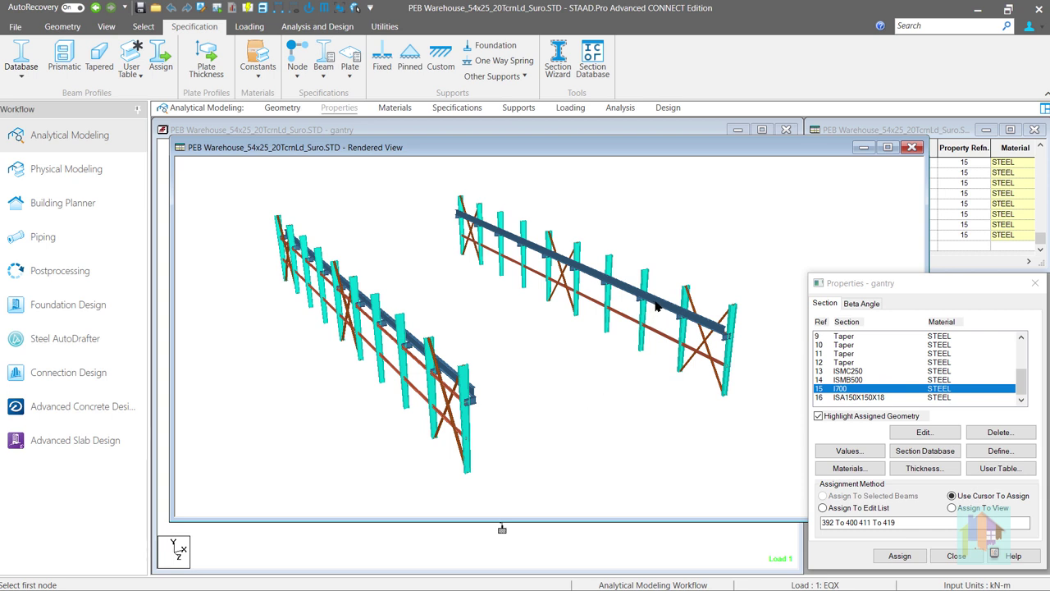
{"action": "left_click", "coordinate": [912, 147]}
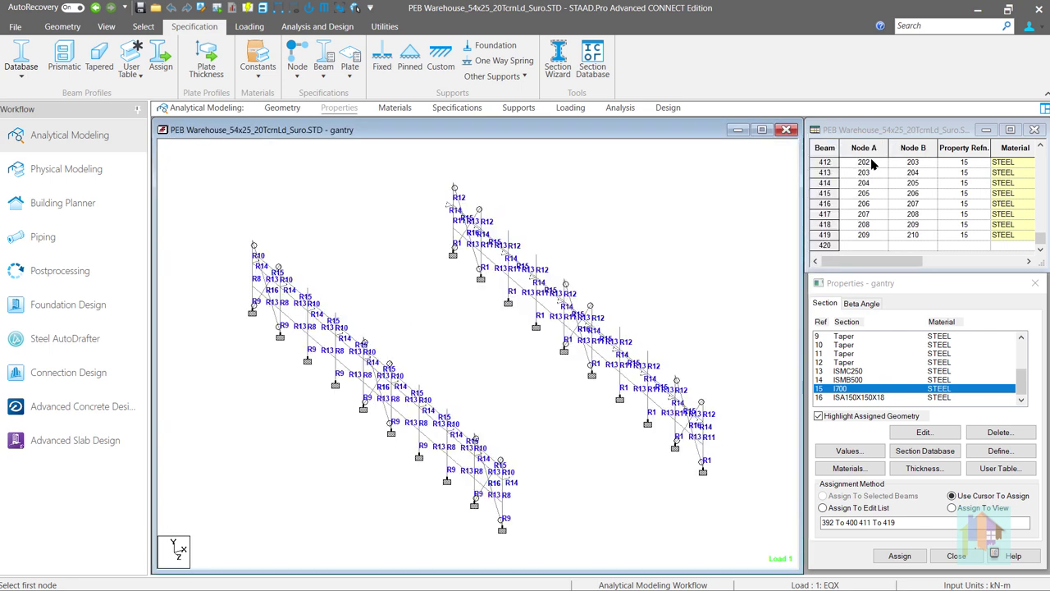
{"action": "right_click", "coordinate": [704, 230]}
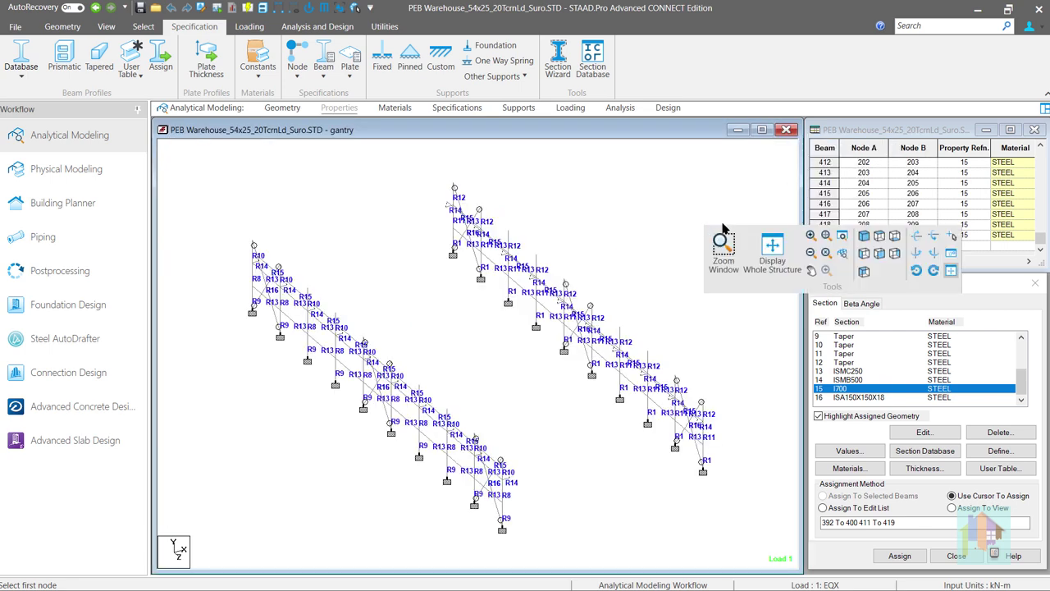
{"action": "left_click", "coordinate": [771, 249]}
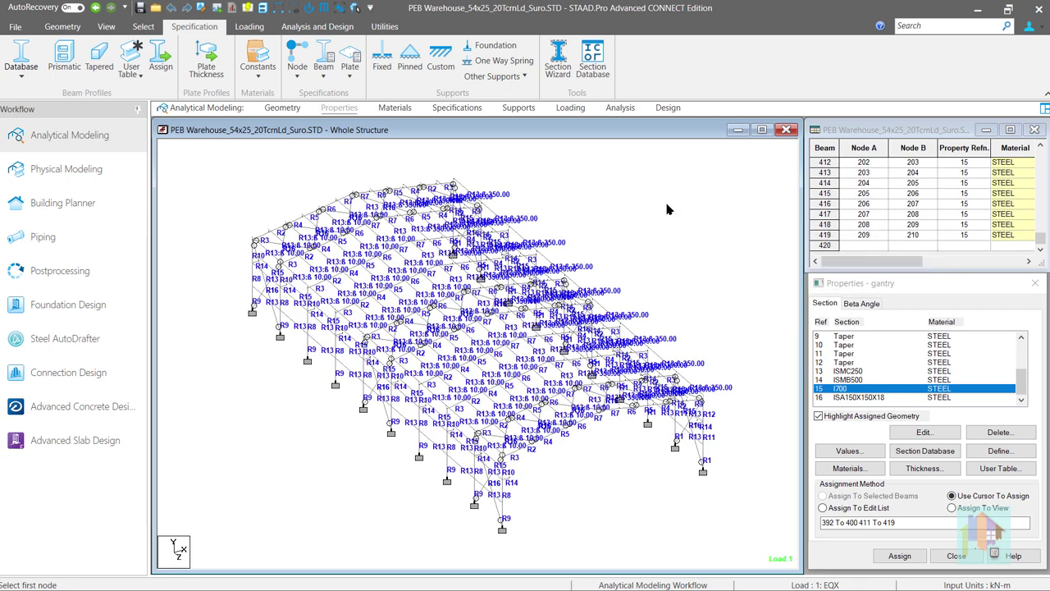
Open the loading definitions, select Vehicle Definitions, and expand the existing load cases.
{"action": "left_click", "coordinate": [572, 112]}
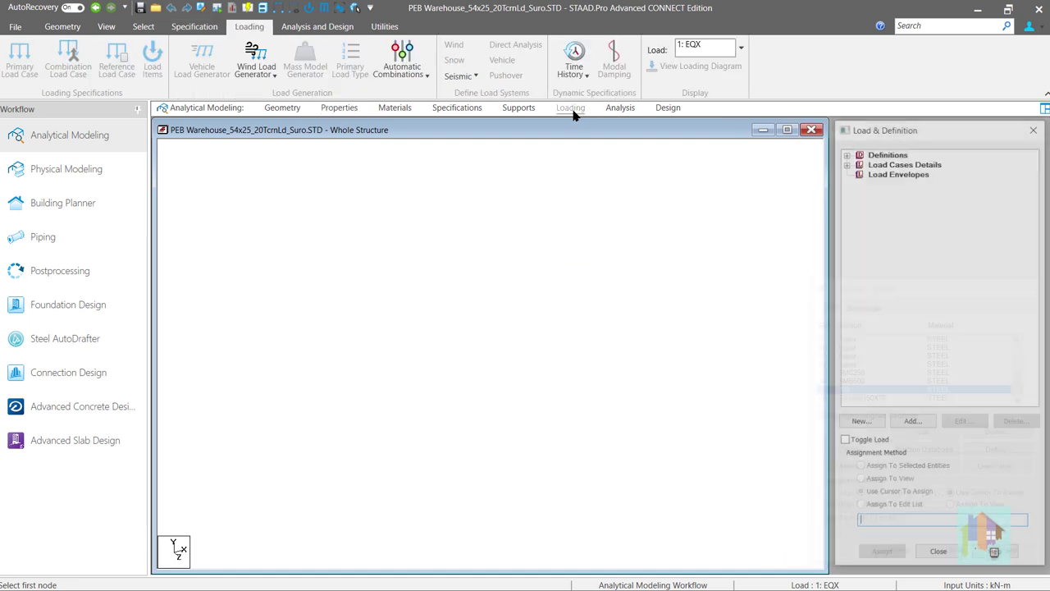
{"action": "left_click", "coordinate": [846, 154]}
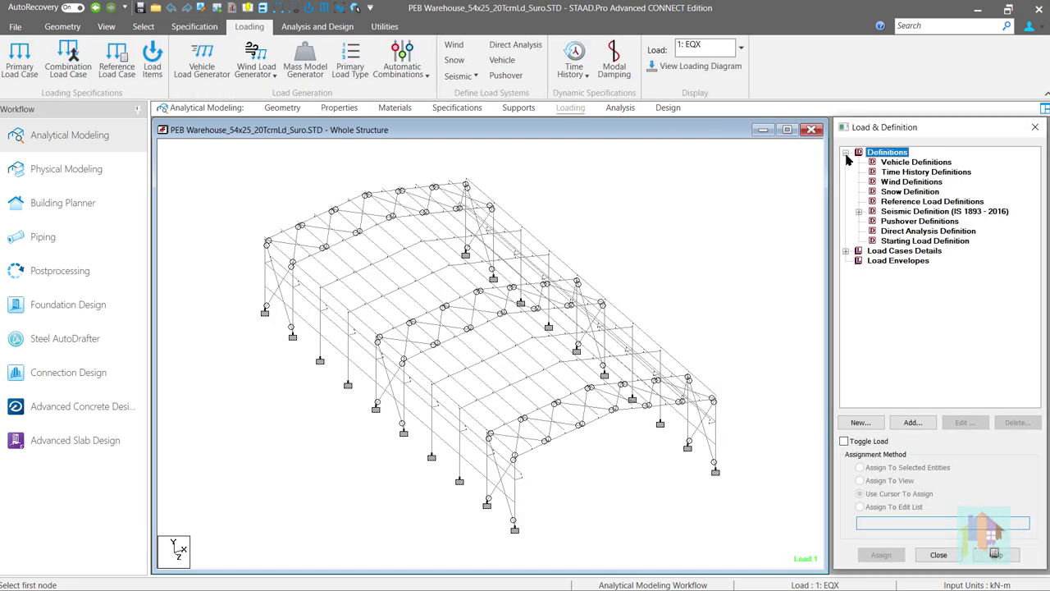
{"action": "left_click", "coordinate": [884, 162]}
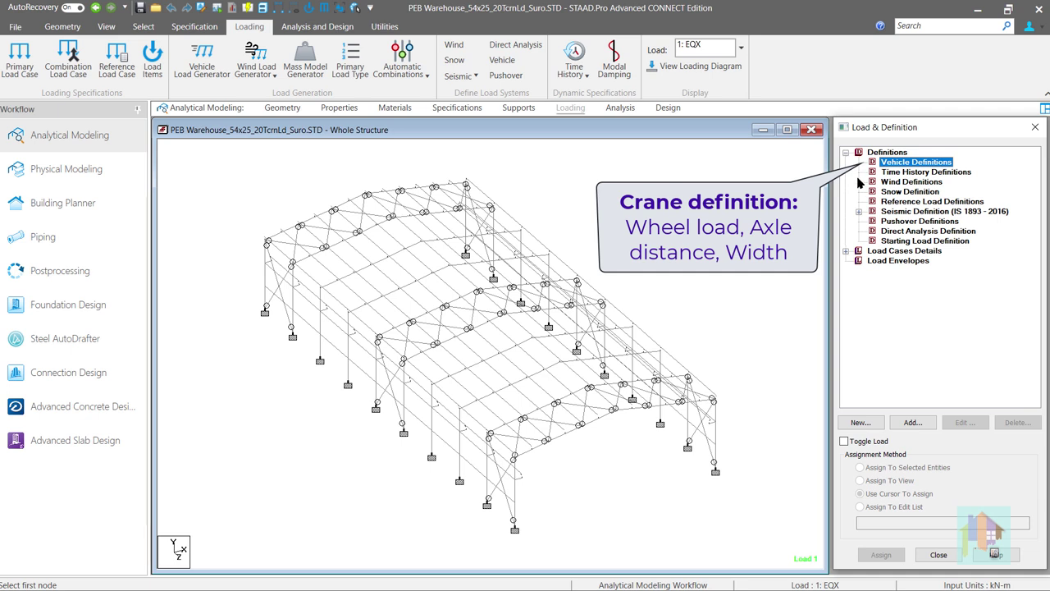
{"action": "left_click", "coordinate": [846, 251]}
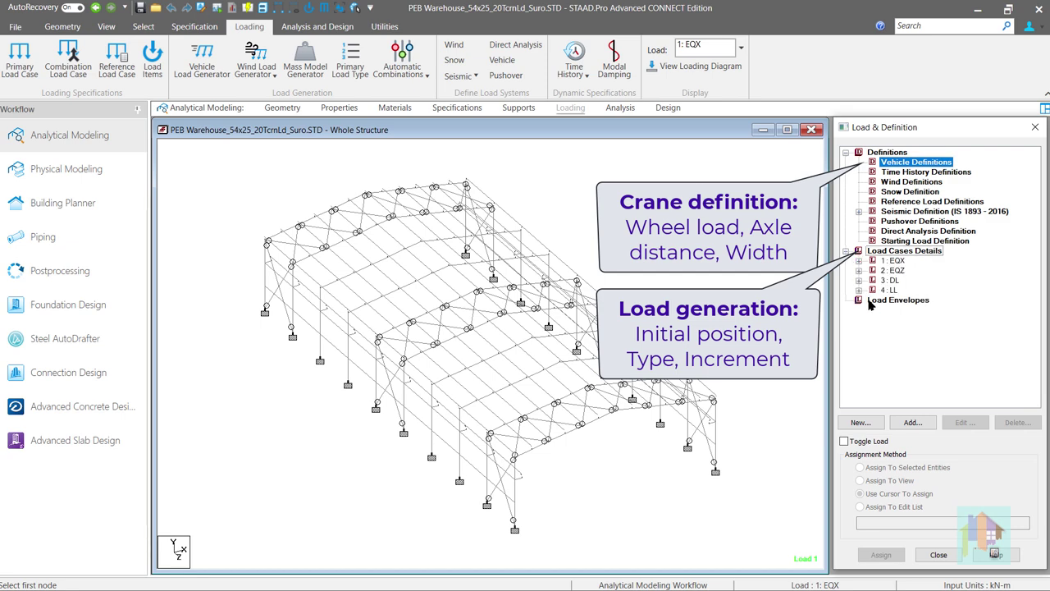
Define vehicle type 1 with two 160 kN wheel loads spaced 3 m apart and a width of 23.3 m.
{"action": "left_click", "coordinate": [915, 422]}
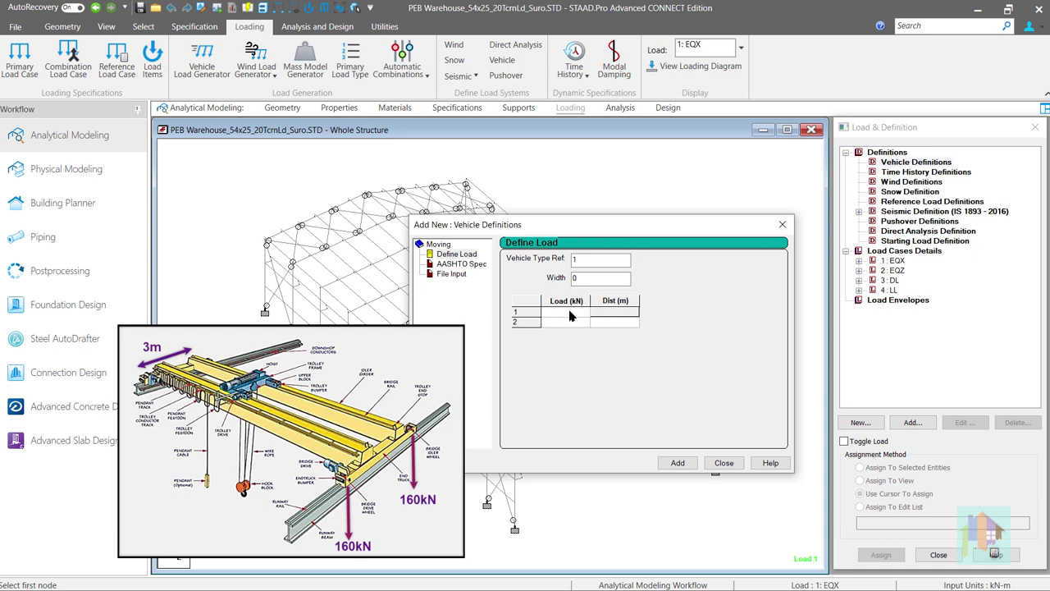
{"action": "left_click", "coordinate": [572, 313]}
{"action": "type", "text": "160"}
{"action": "left_click", "coordinate": [571, 324]}
{"action": "type", "text": "160"}
{"action": "left_click", "coordinate": [616, 323]}
{"action": "type", "text": "3"}
{"action": "double_click", "coordinate": [600, 280]}
{"action": "type", "text": "23.3"}
Measure the distance between the two gantry beams at the front end of the warehouse.
{"action": "left_click_drag", "start_coordinate": [545, 224], "coordinate": [730, 121]}
{"action": "left_click", "coordinate": [278, 10]}
{"action": "left_click", "coordinate": [531, 484]}
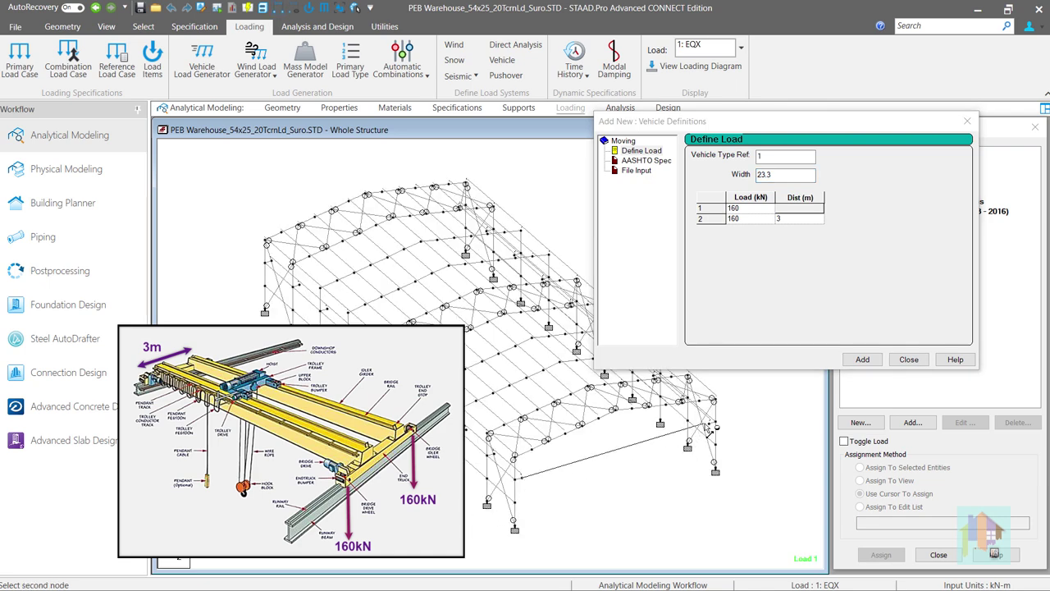
{"action": "left_click", "coordinate": [710, 425]}
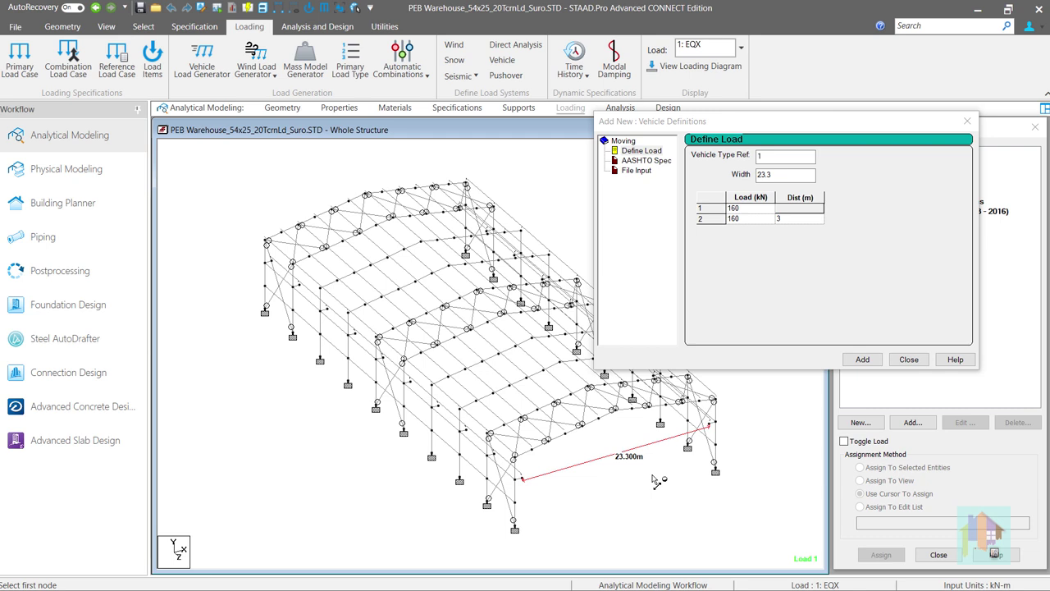
Add the completed vehicle definition to the model and close the definition dialog.
{"action": "left_click", "coordinate": [863, 363]}
{"action": "left_click", "coordinate": [863, 363]}
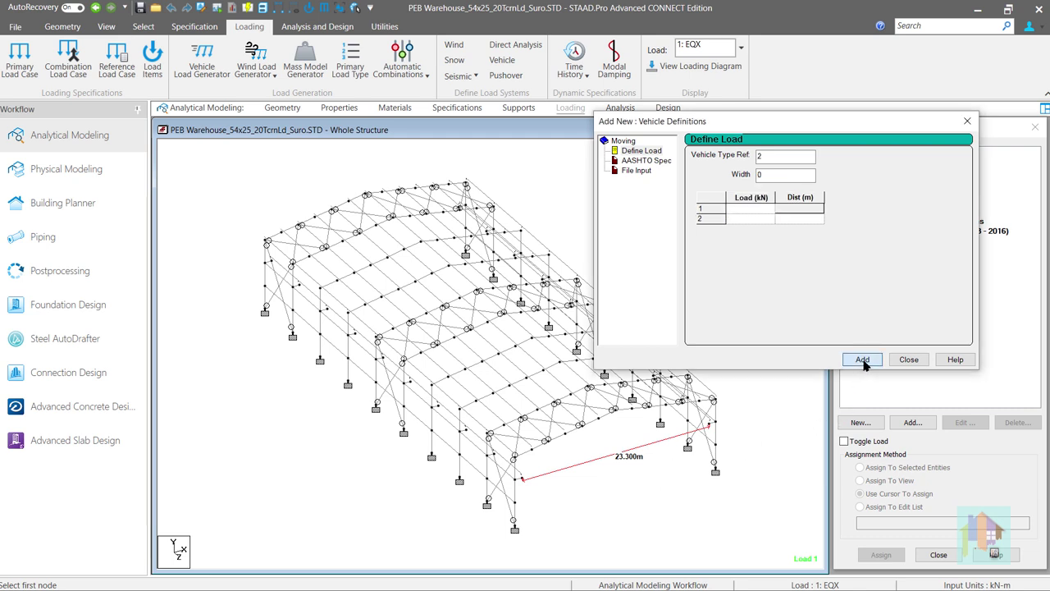
{"action": "left_click", "coordinate": [907, 359]}
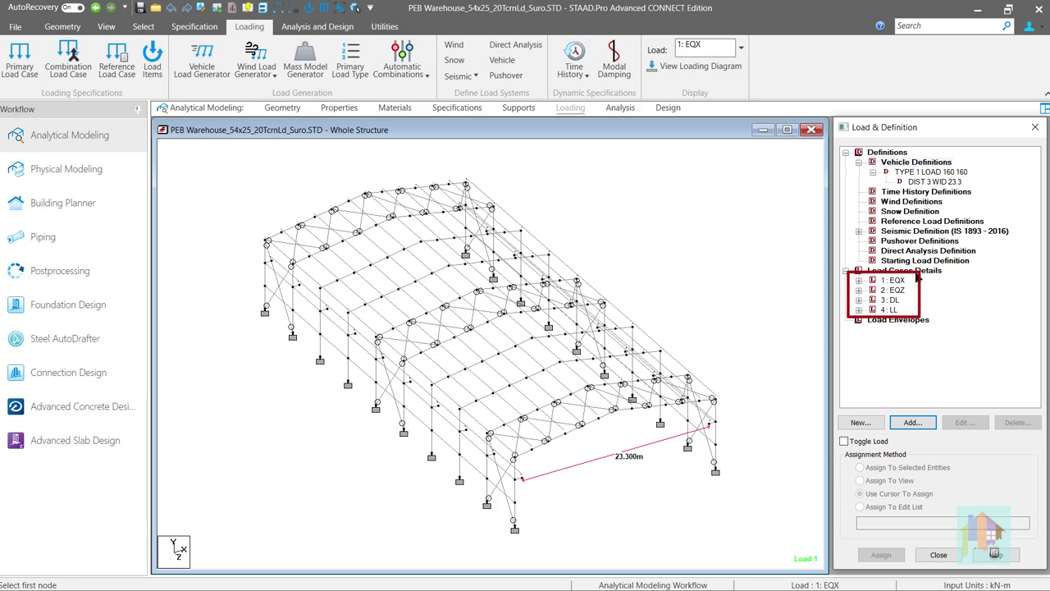
Add a load generation of 50 loads with the predefined load set to NONE under Load Cases Details.
{"action": "left_click", "coordinate": [911, 273]}
{"action": "left_click", "coordinate": [910, 423]}
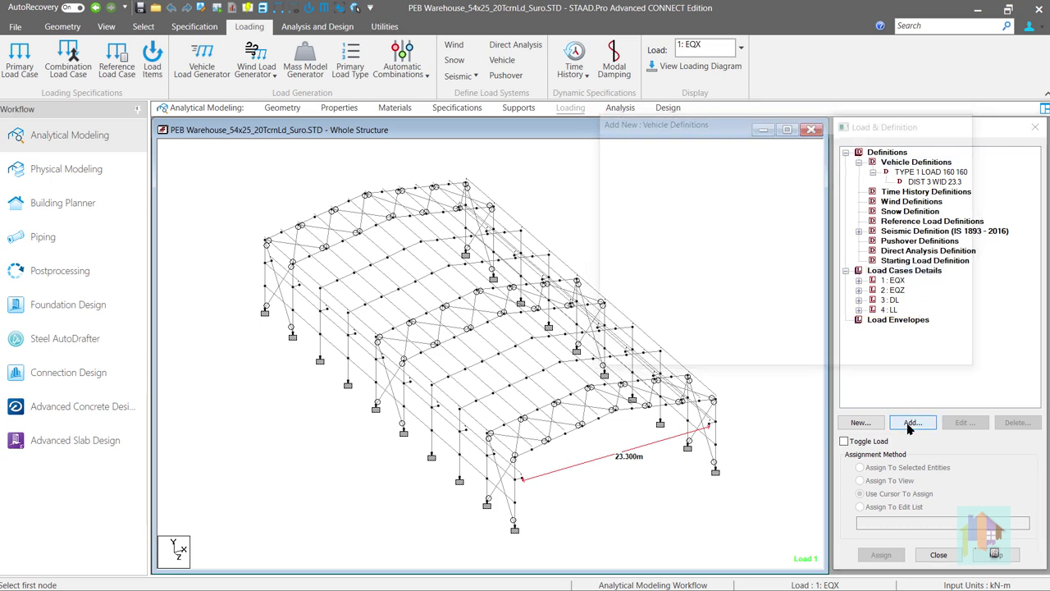
{"action": "left_click", "coordinate": [409, 183]}
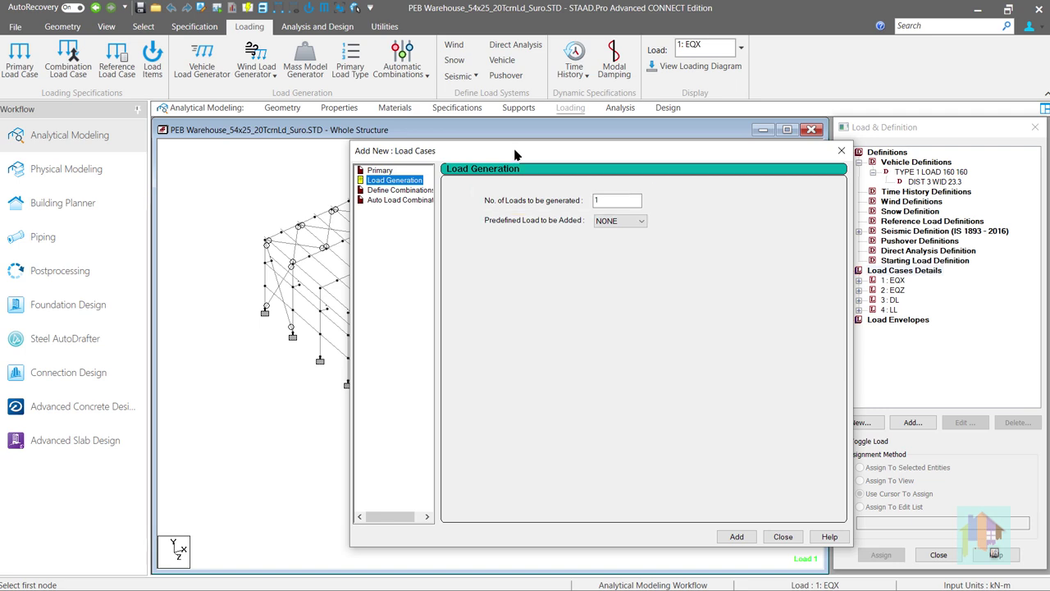
{"action": "left_click_drag", "start_coordinate": [515, 156], "coordinate": [714, 127]}
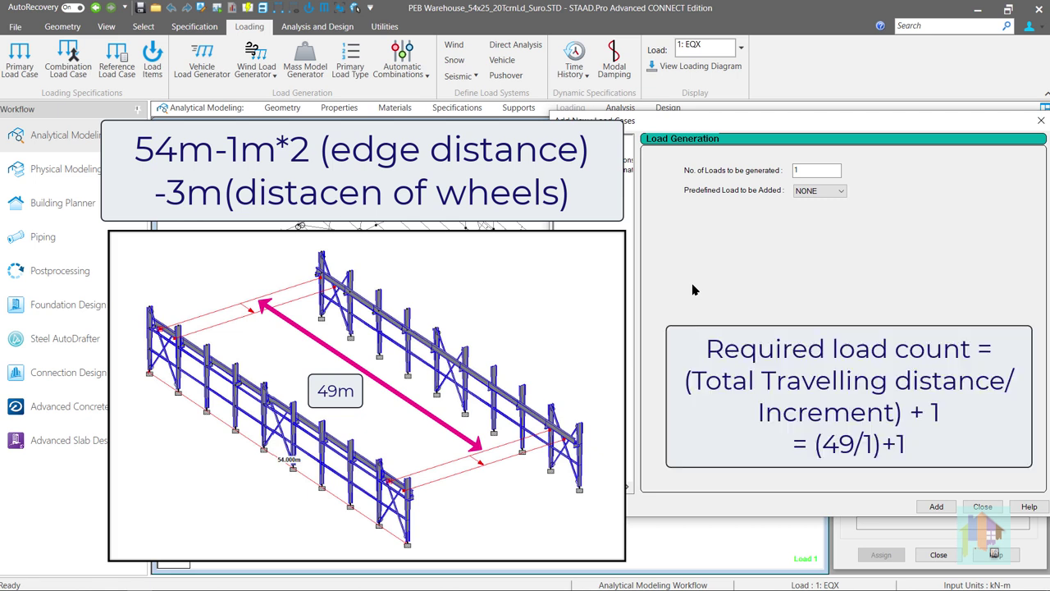
{"action": "double_click", "coordinate": [804, 169]}
{"action": "type", "text": "50"}
{"action": "left_click", "coordinate": [830, 193]}
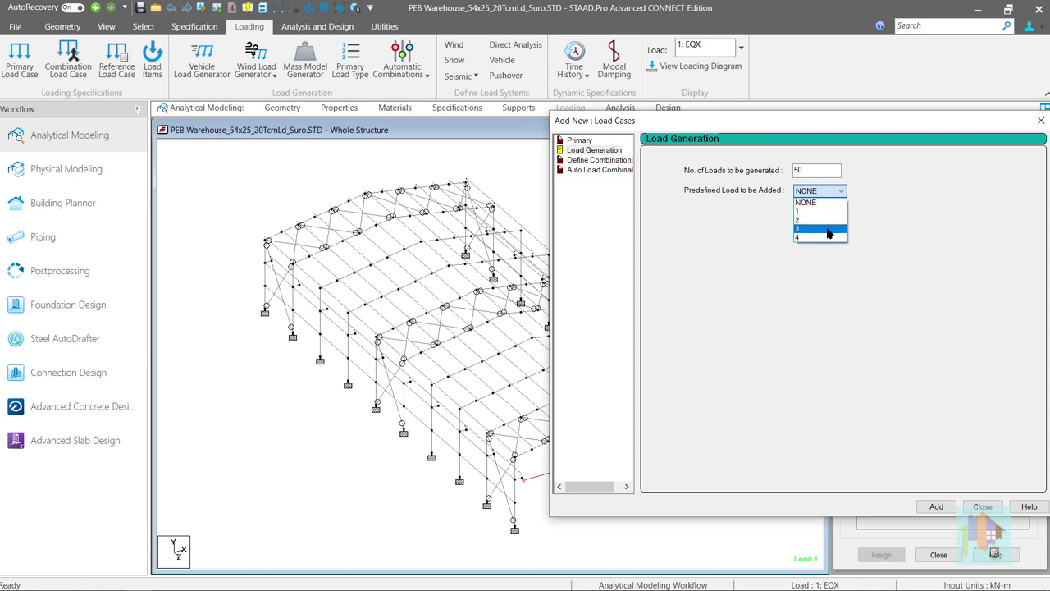
{"action": "left_click", "coordinate": [892, 219]}
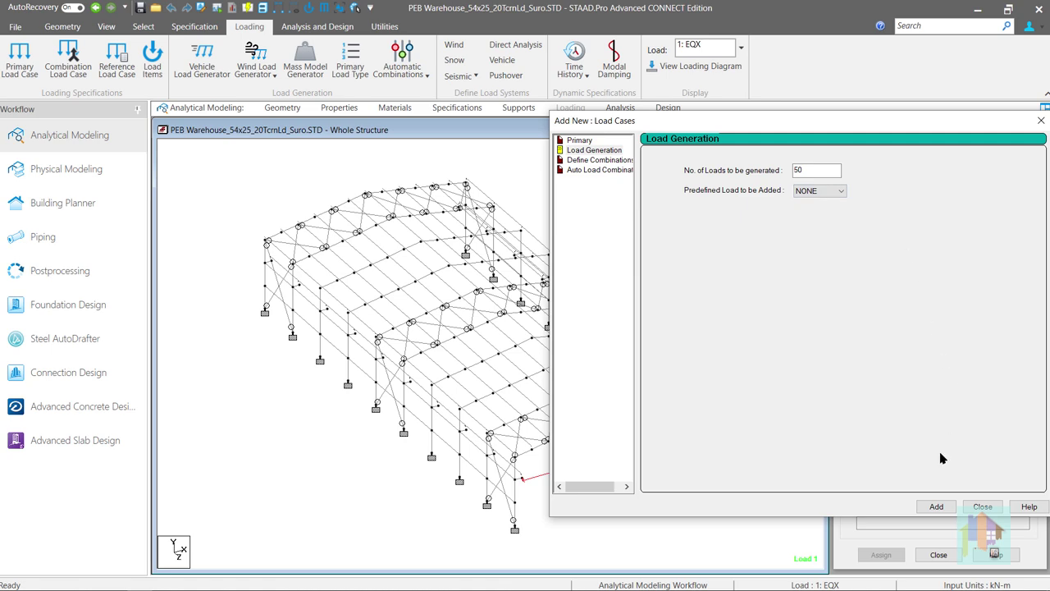
{"action": "left_click", "coordinate": [985, 508]}
Start adding a generation type to the GENERATE LOAD case, with vehicle type 1 and a z increment of 1.
{"action": "left_click", "coordinate": [931, 320]}
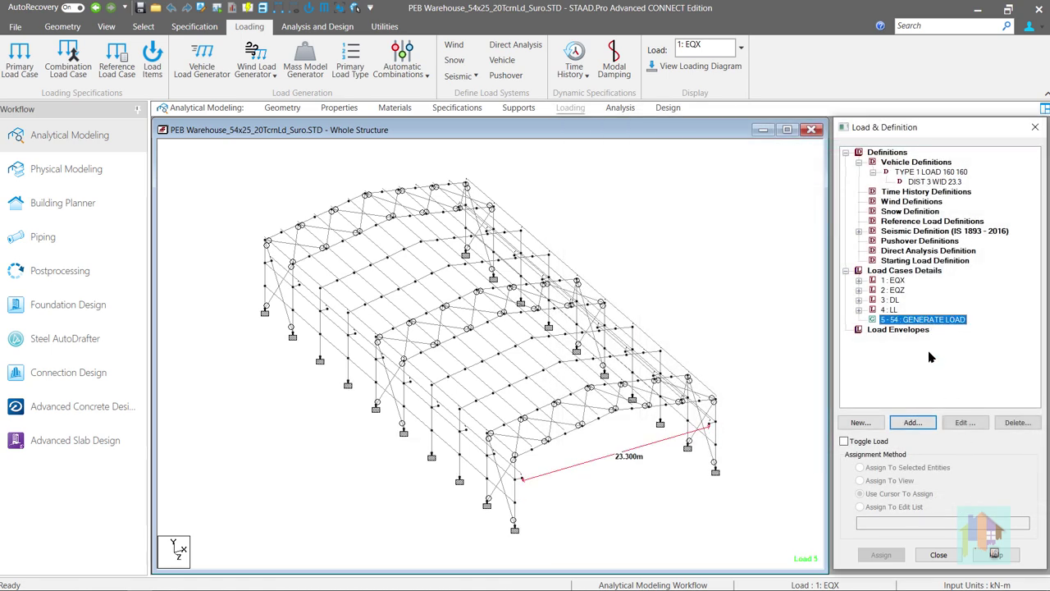
{"action": "left_click", "coordinate": [920, 423]}
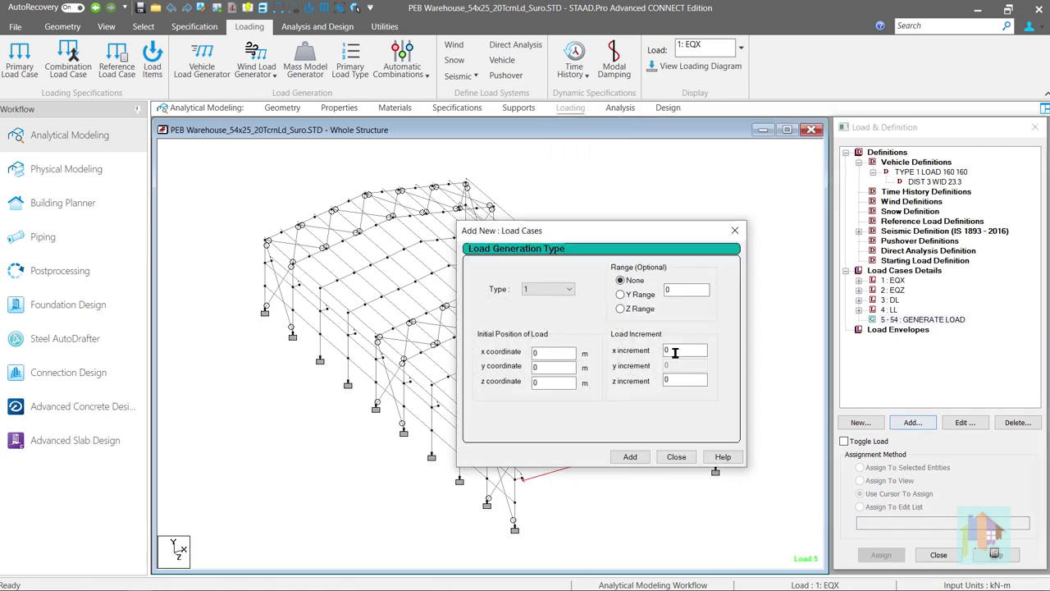
{"action": "left_click", "coordinate": [569, 290]}
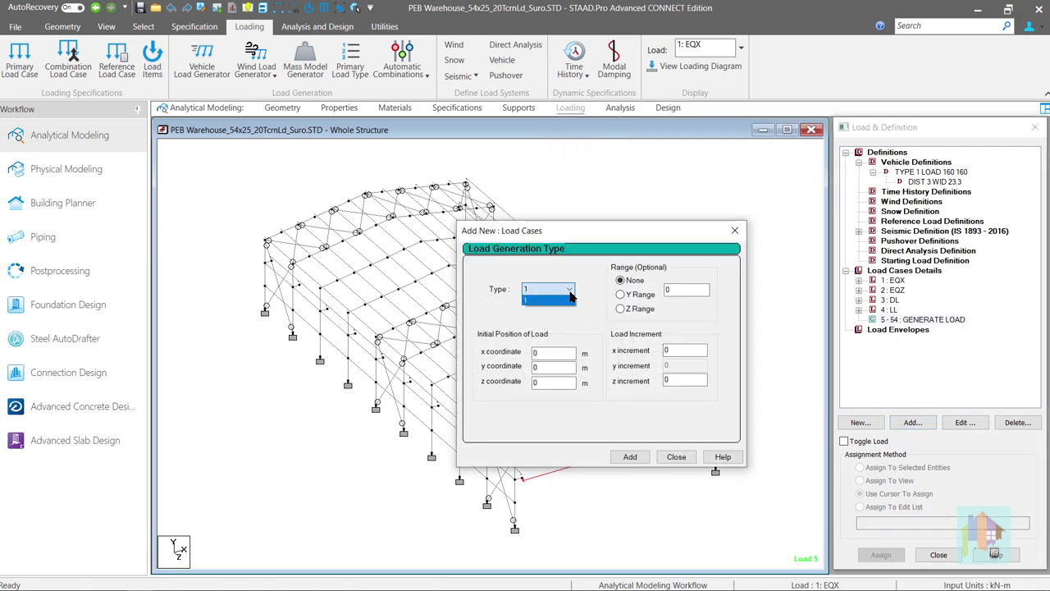
{"action": "left_click", "coordinate": [570, 293]}
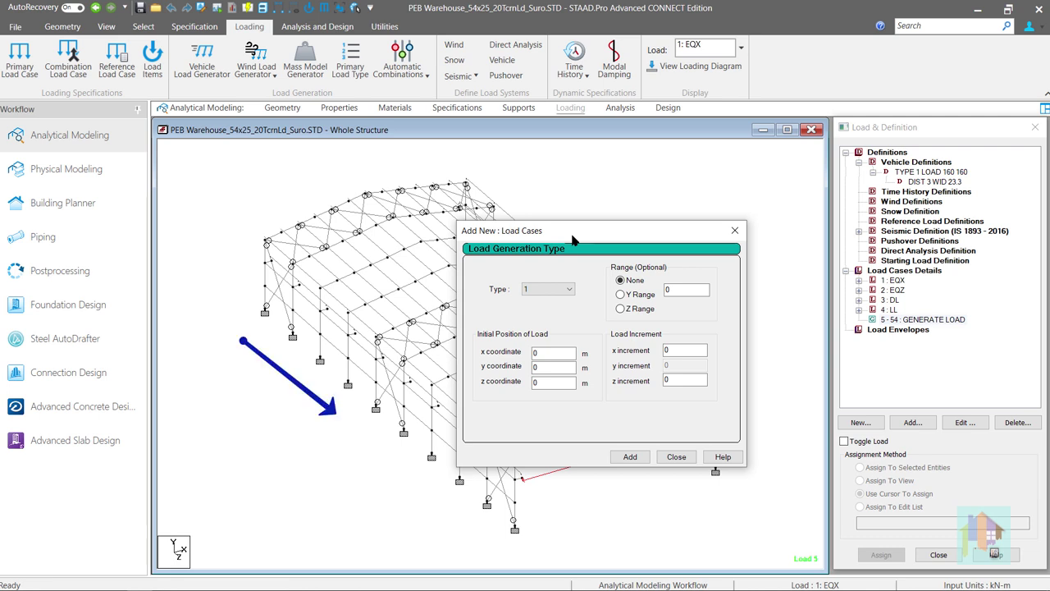
{"action": "double_click", "coordinate": [673, 380]}
{"action": "type", "text": "1"}
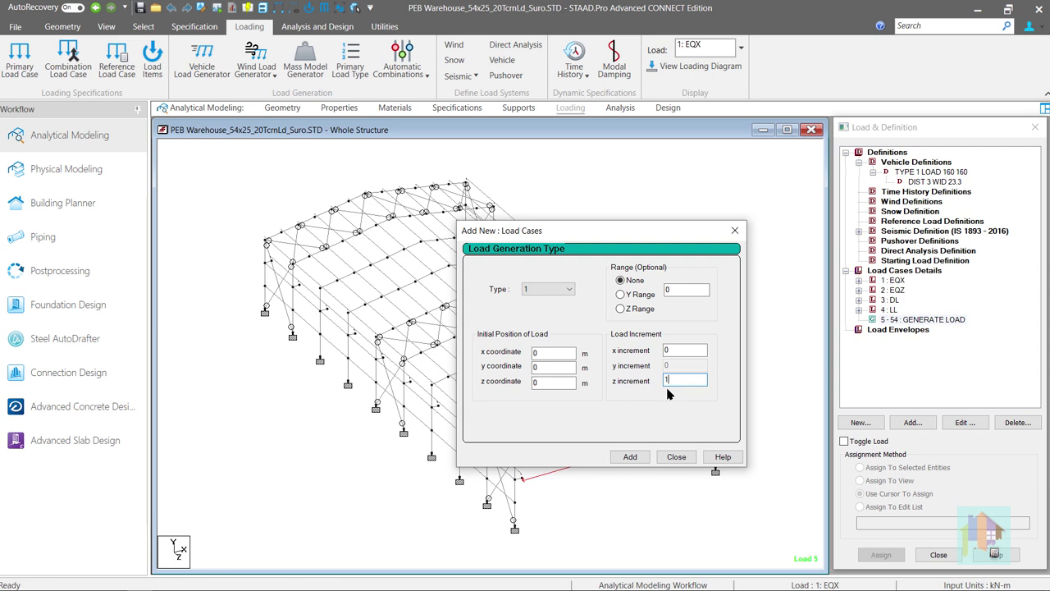
Look up the coordinates of the gantry beam's start node on the near side at the rear of the warehouse.
{"action": "left_click", "coordinate": [332, 449]}
{"action": "right_click", "coordinate": [332, 450]}
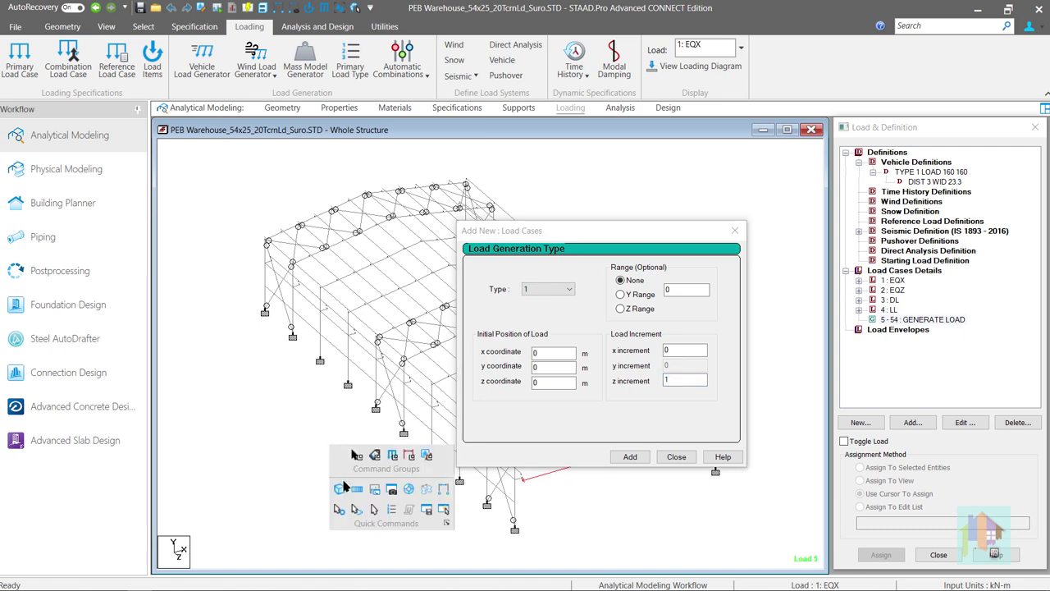
{"action": "left_click", "coordinate": [339, 509]}
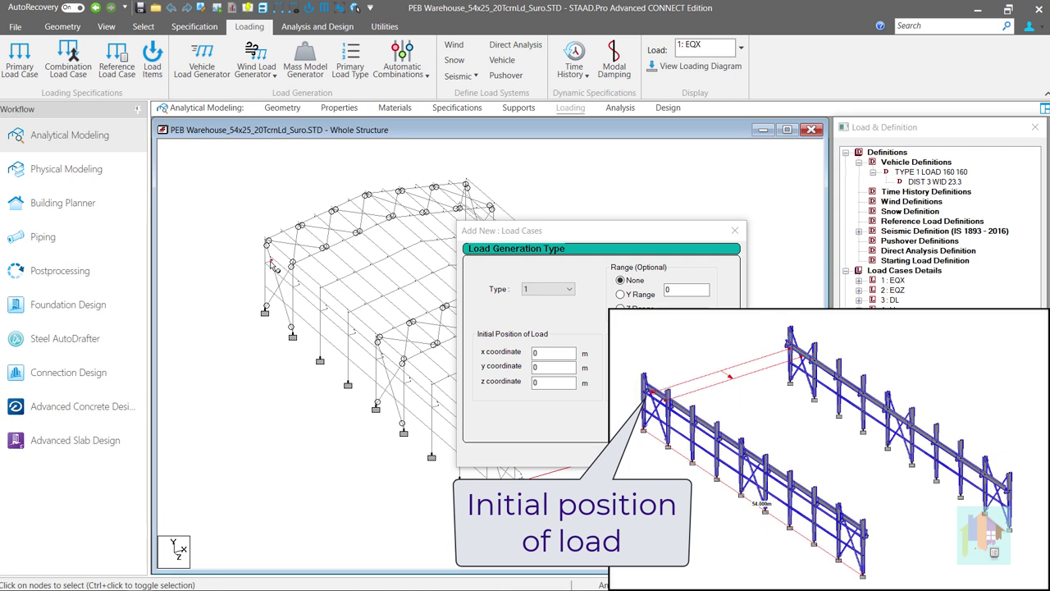
{"action": "mouse_move", "coordinate": [273, 269]}
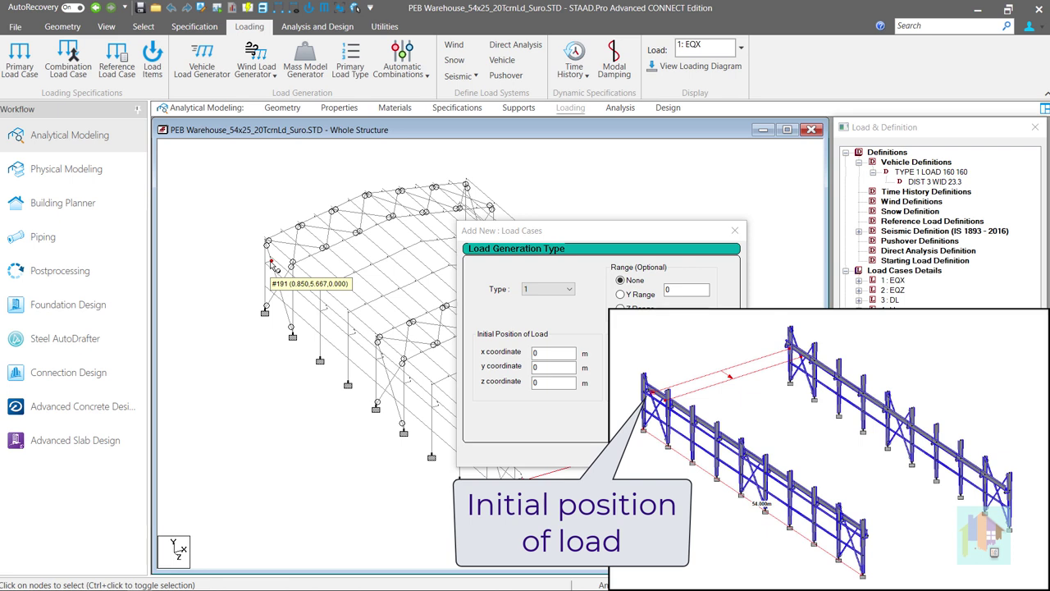
Set the load's initial position to x 0.85, y 5.667 and z 1 m, and add the generation type to the load case.
{"action": "left_click", "coordinate": [547, 355]}
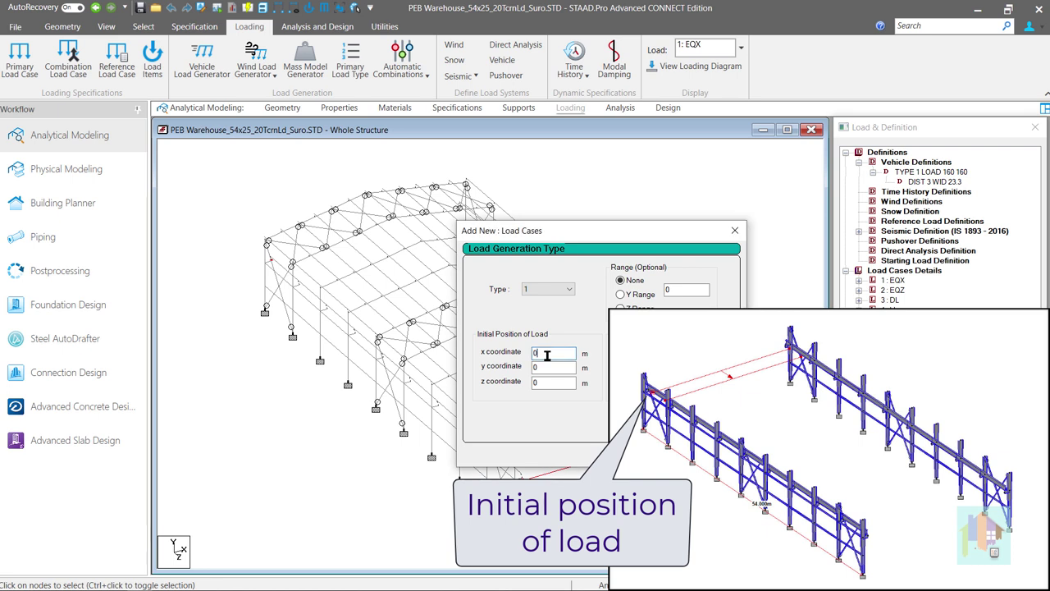
{"action": "type", "text": ".85"}
{"action": "double_click", "coordinate": [553, 367]}
{"action": "type", "text": "5.667"}
{"action": "double_click", "coordinate": [553, 382]}
{"action": "type", "text": "1"}
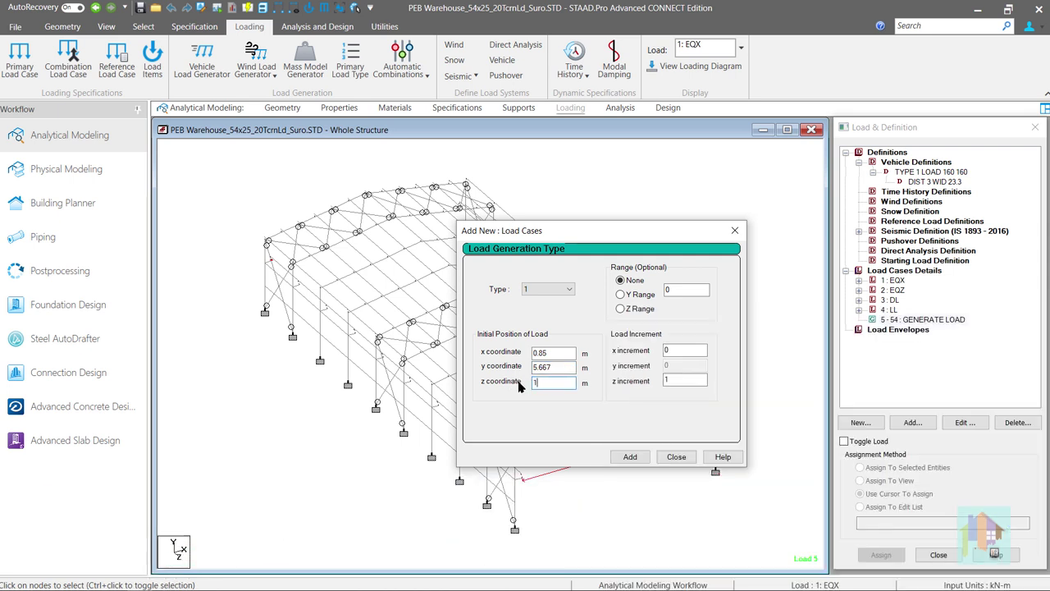
{"action": "left_click", "coordinate": [629, 456]}
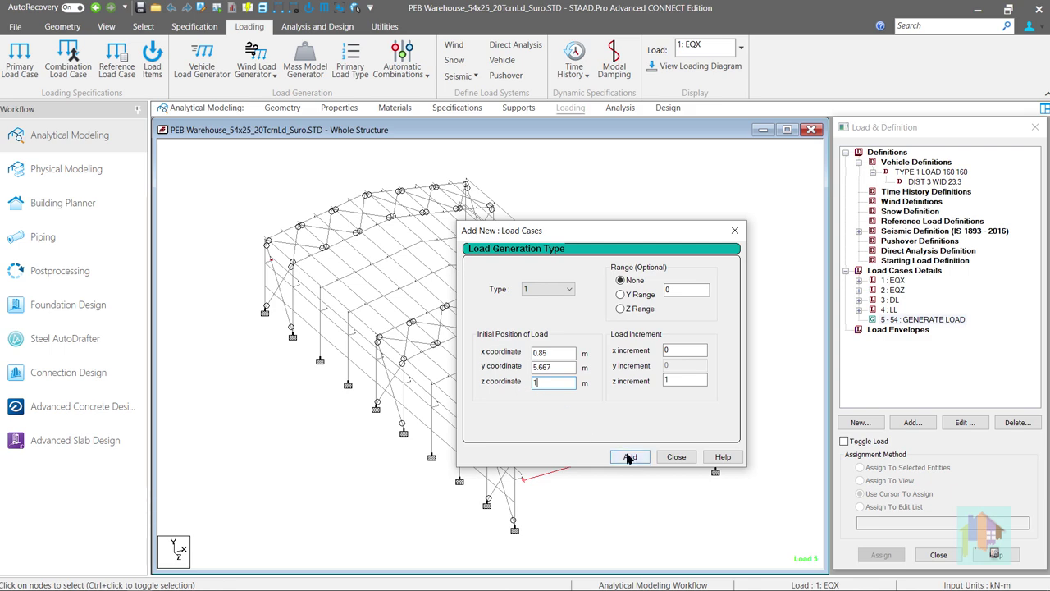
{"action": "left_click", "coordinate": [676, 457]}
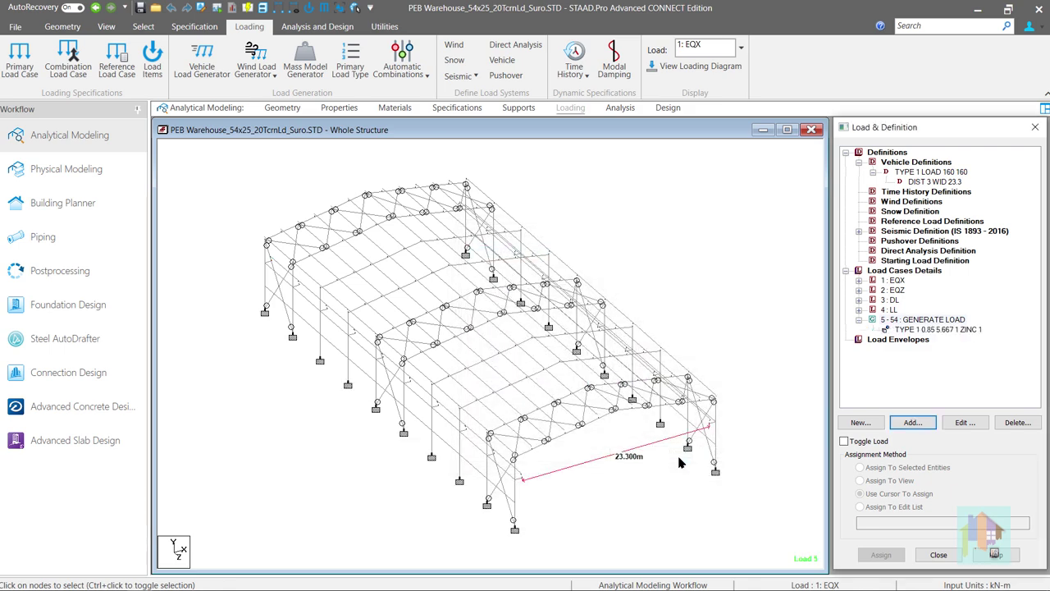
Run the analysis, stay in modeling mode, and display the vehicle position of the generated load entry.
{"action": "left_click", "coordinate": [218, 9]}
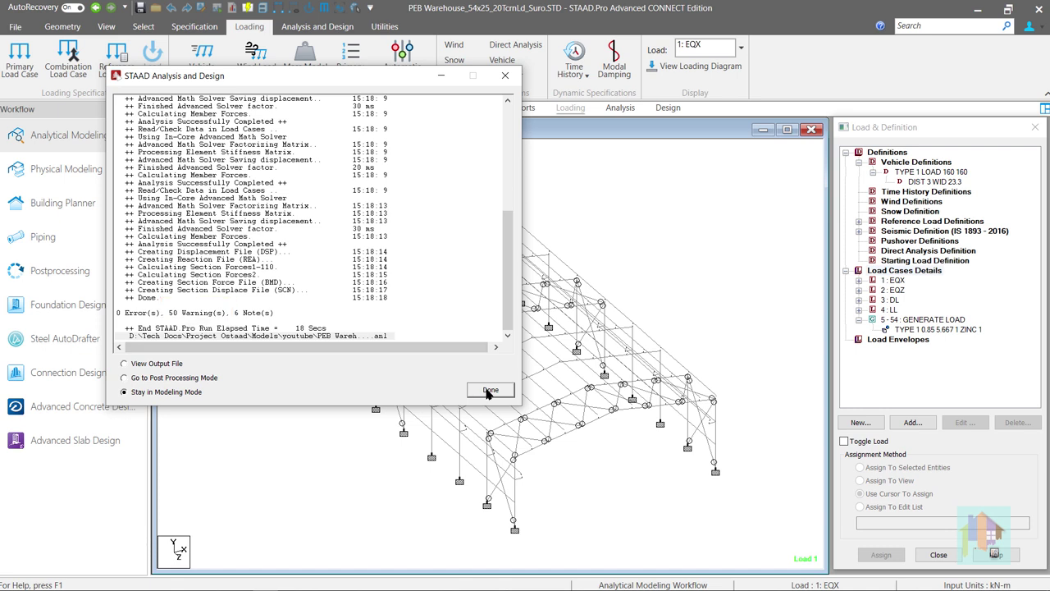
{"action": "left_click", "coordinate": [489, 390]}
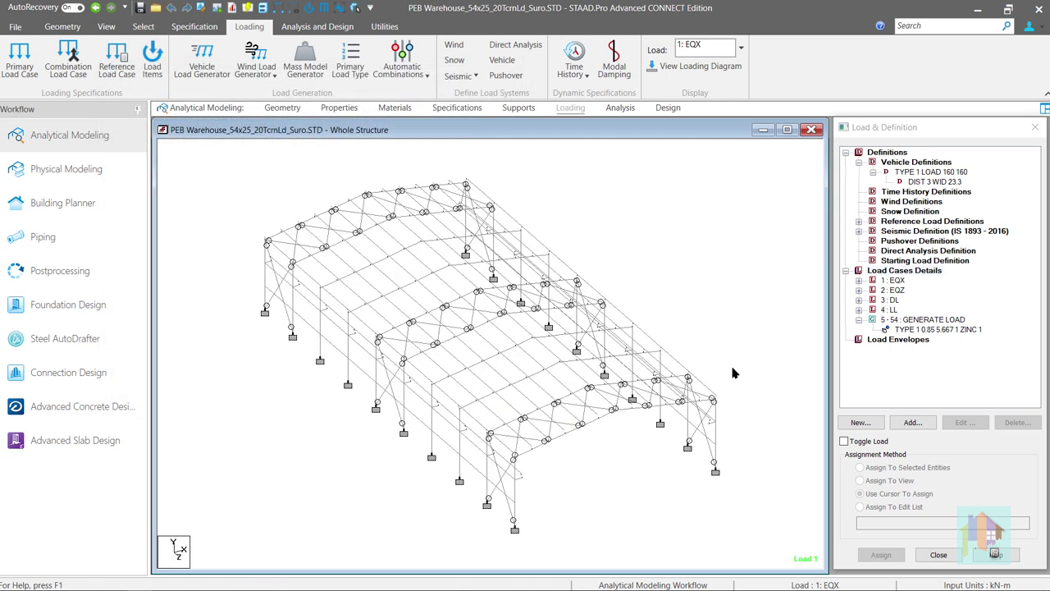
{"action": "left_click", "coordinate": [925, 331]}
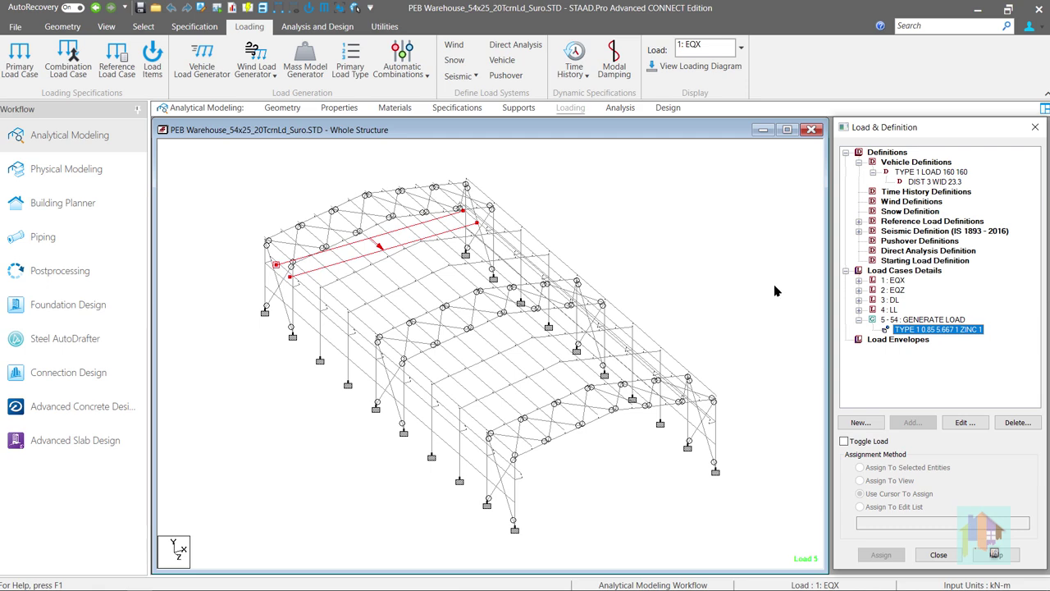
Check the loading diagrams of several generated load cases, including 5 and 42, and finish on load case 5.
{"action": "left_click", "coordinate": [711, 72]}
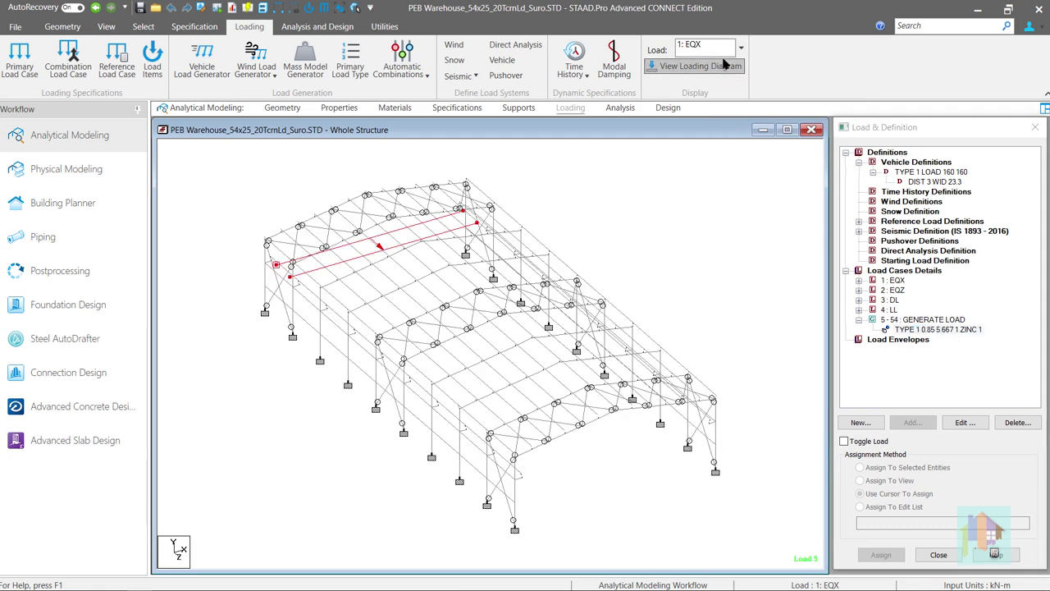
{"action": "left_click", "coordinate": [741, 50]}
{"action": "left_click", "coordinate": [761, 103]}
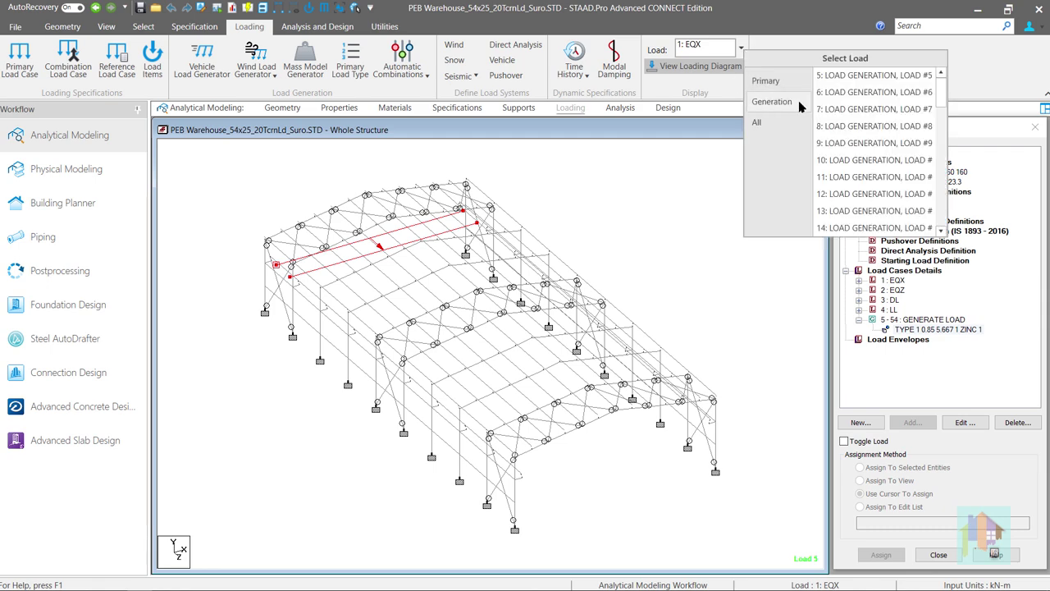
{"action": "left_click", "coordinate": [847, 77]}
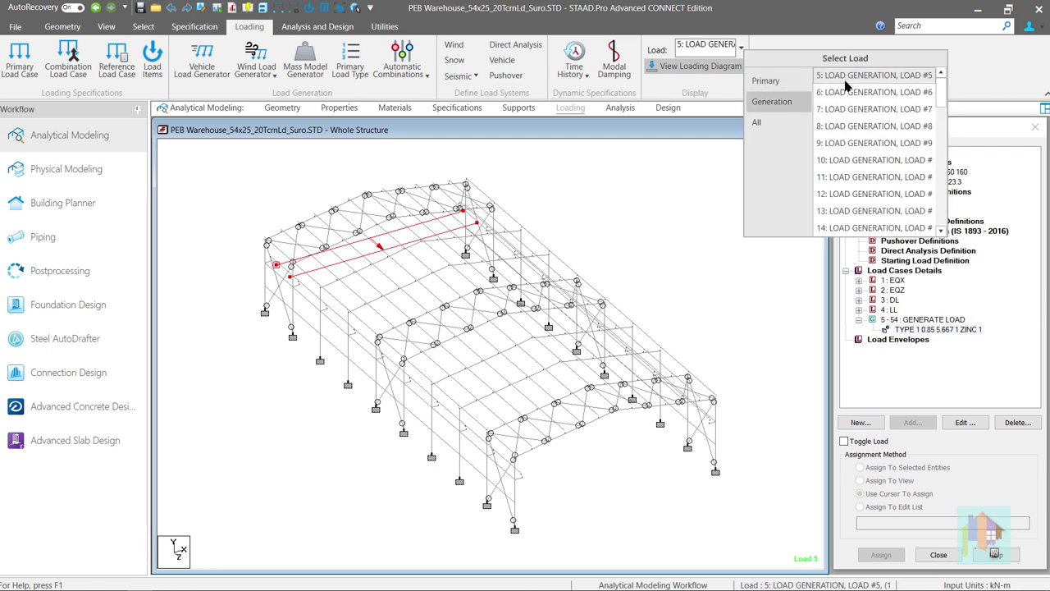
{"action": "left_click", "coordinate": [855, 144]}
{"action": "scroll", "coordinate": [863, 174], "scroll_direction": "down", "scroll_amount": 5}
{"action": "left_click", "coordinate": [863, 176]}
{"action": "scroll", "coordinate": [911, 168], "scroll_direction": "down", "scroll_amount": 5}
{"action": "left_click", "coordinate": [875, 195]}
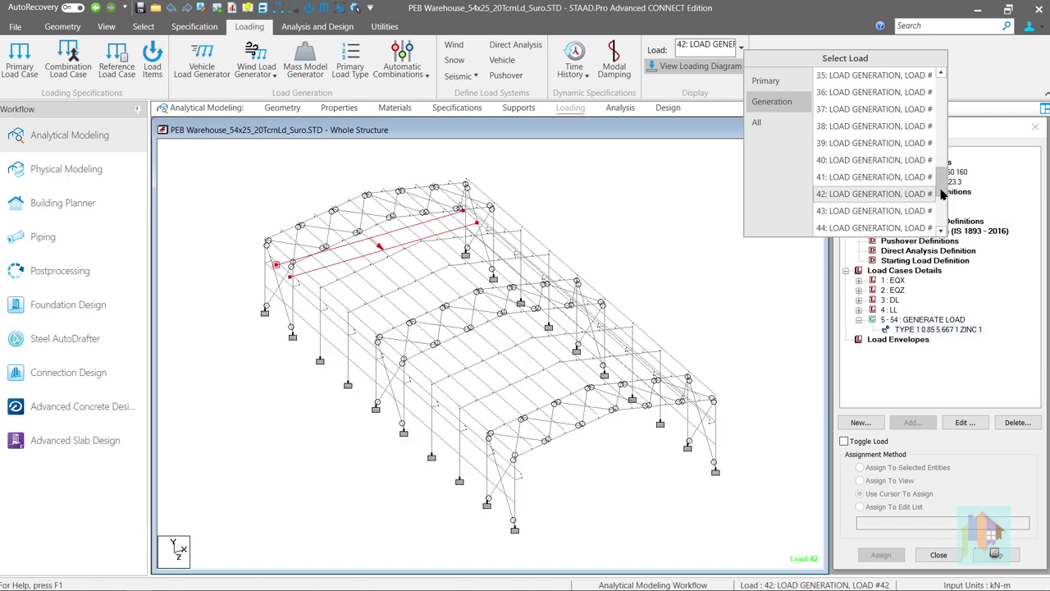
{"action": "left_click_drag", "start_coordinate": [942, 192], "coordinate": [942, 86]}
{"action": "left_click", "coordinate": [877, 75]}
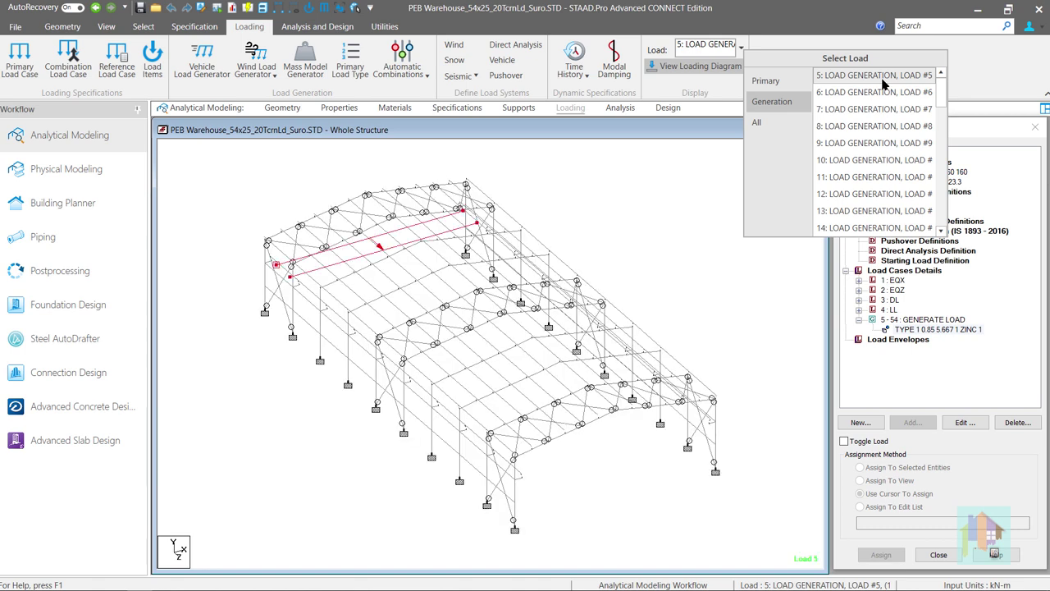
{"action": "left_click", "coordinate": [691, 194]}
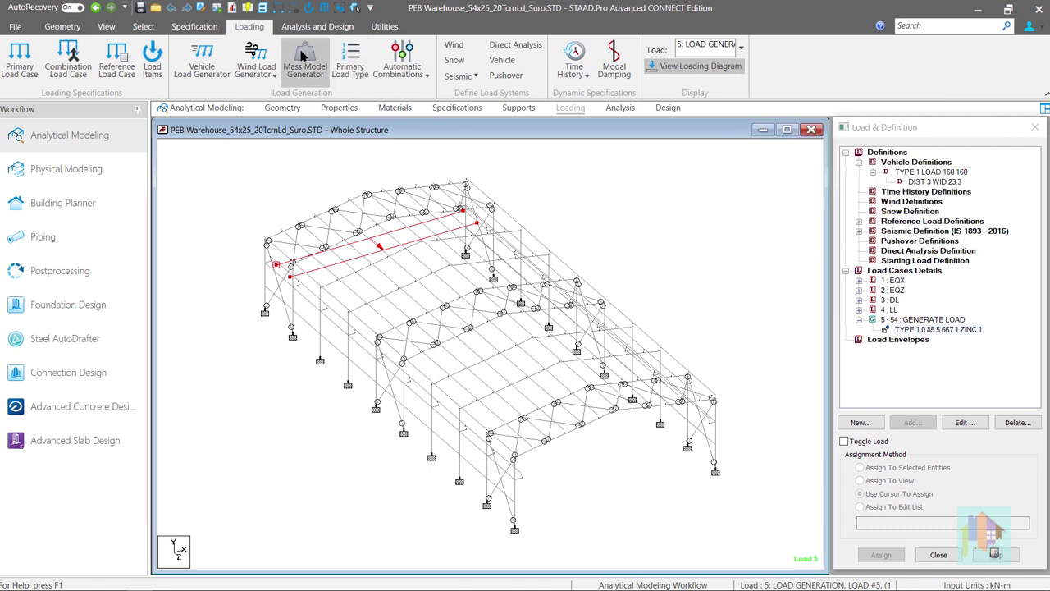
Open the analysis output, hide the messages in its error list, examine the warnings in the report, and close it.
{"action": "left_click", "coordinate": [230, 8]}
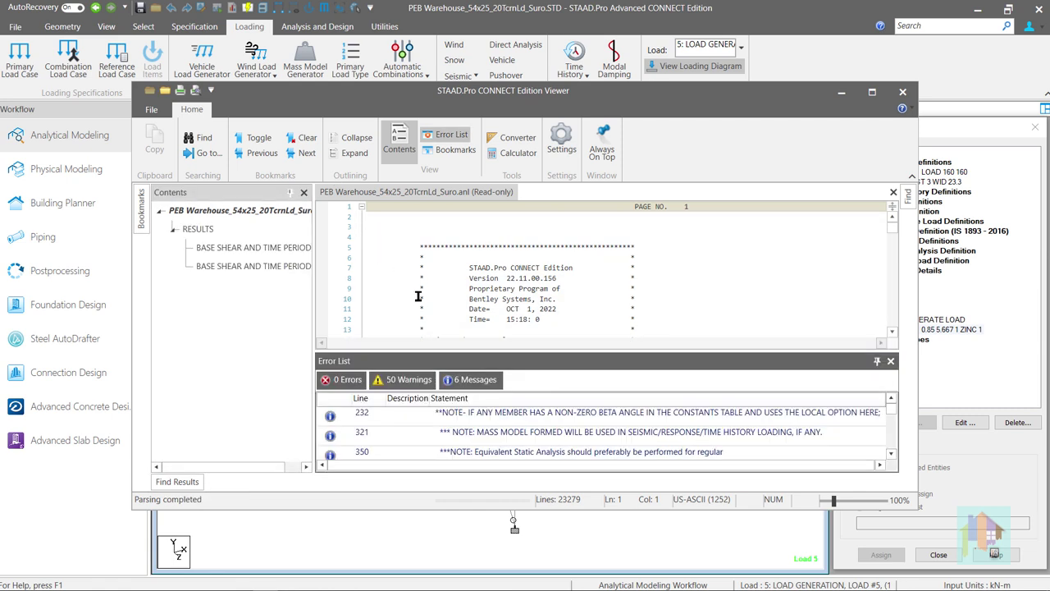
{"action": "left_click", "coordinate": [485, 380]}
{"action": "left_click", "coordinate": [488, 381]}
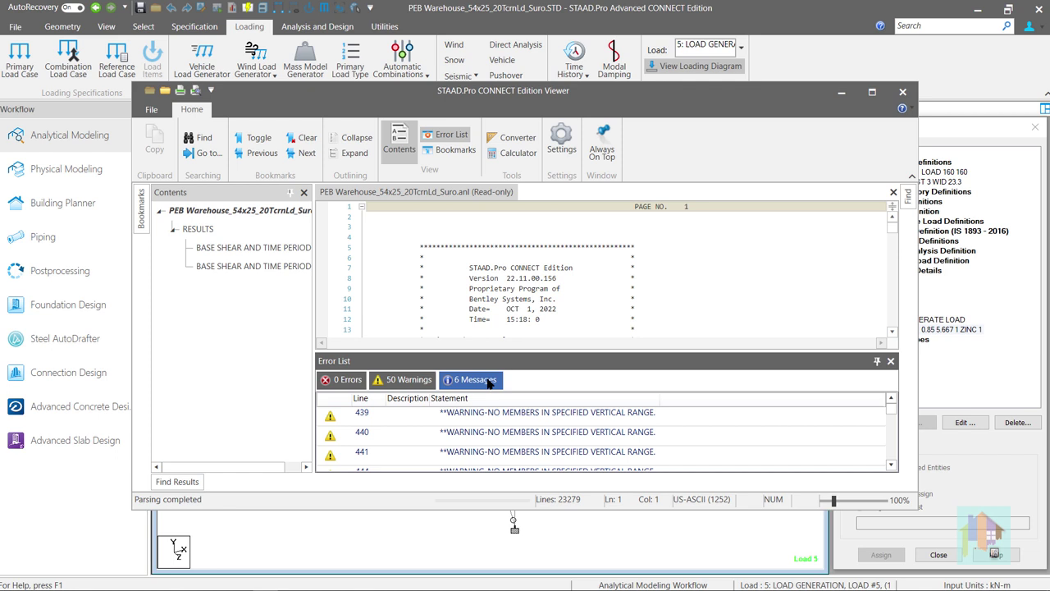
{"action": "left_click", "coordinate": [488, 382]}
{"action": "scroll", "coordinate": [587, 434], "scroll_direction": "down", "scroll_amount": 4}
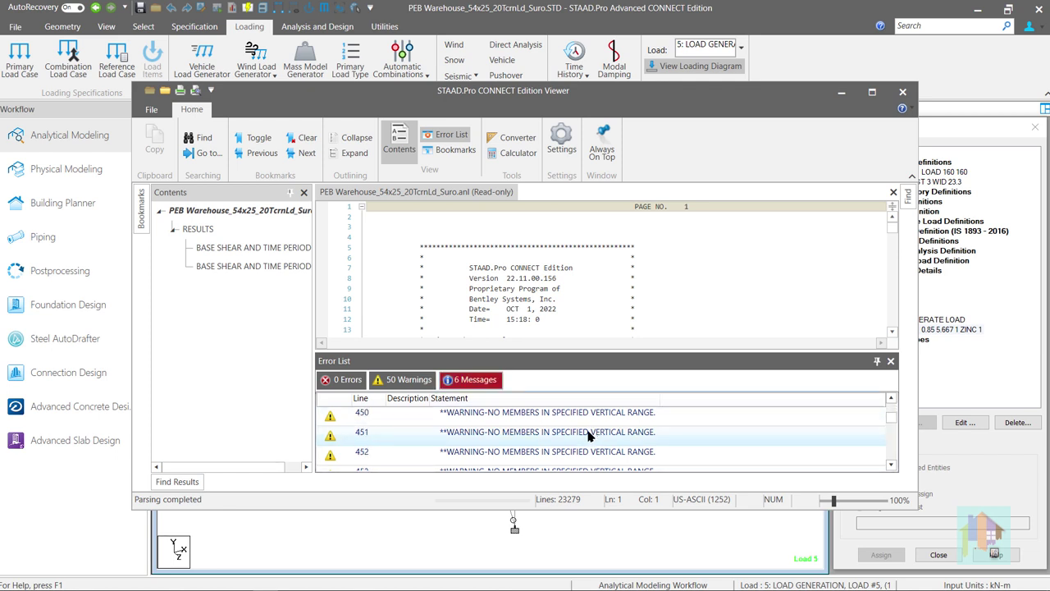
{"action": "double_click", "coordinate": [587, 435]}
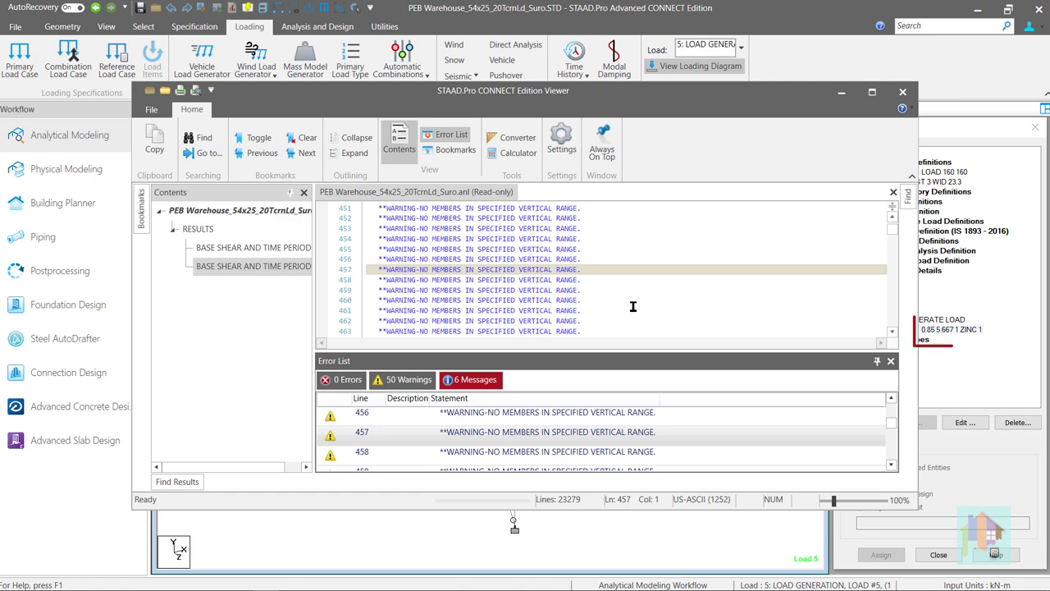
{"action": "left_click", "coordinate": [903, 91]}
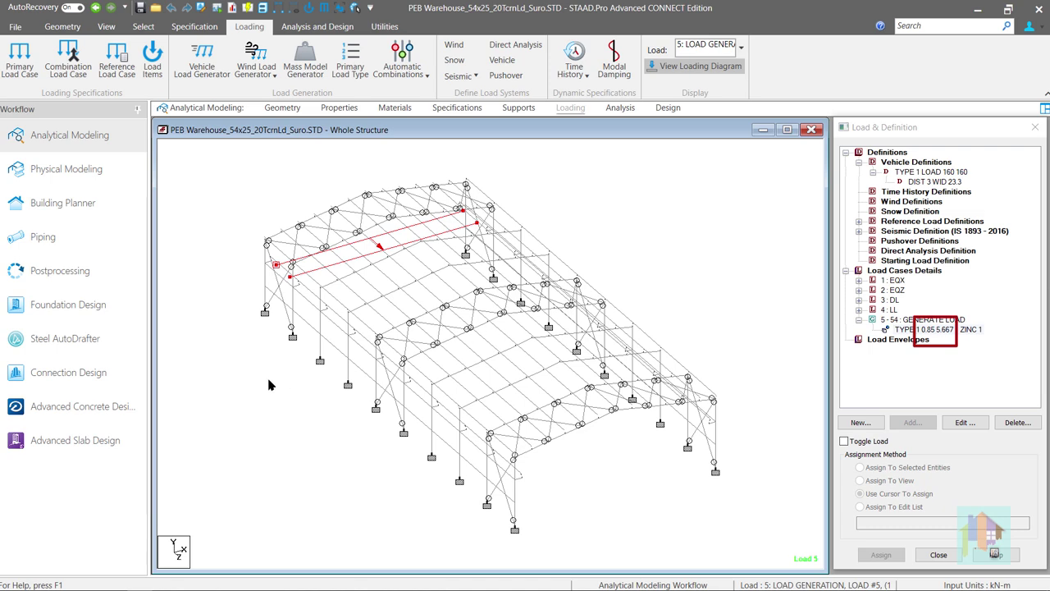
Select the gantry beam's front end node in the geometry view to check its coordinates in the node table.
{"action": "left_click", "coordinate": [282, 107]}
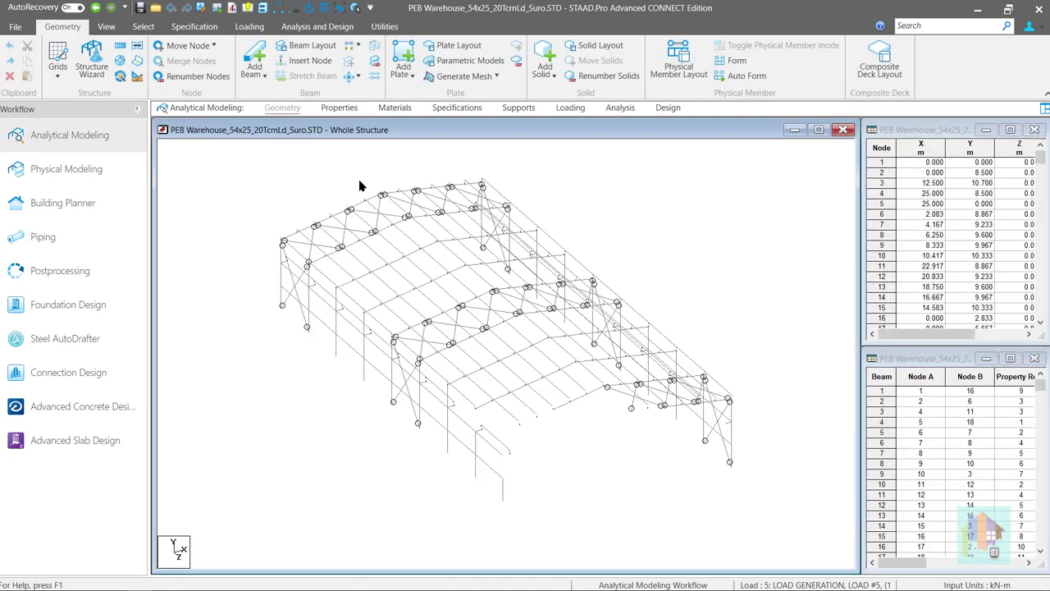
{"action": "right_click", "coordinate": [627, 482]}
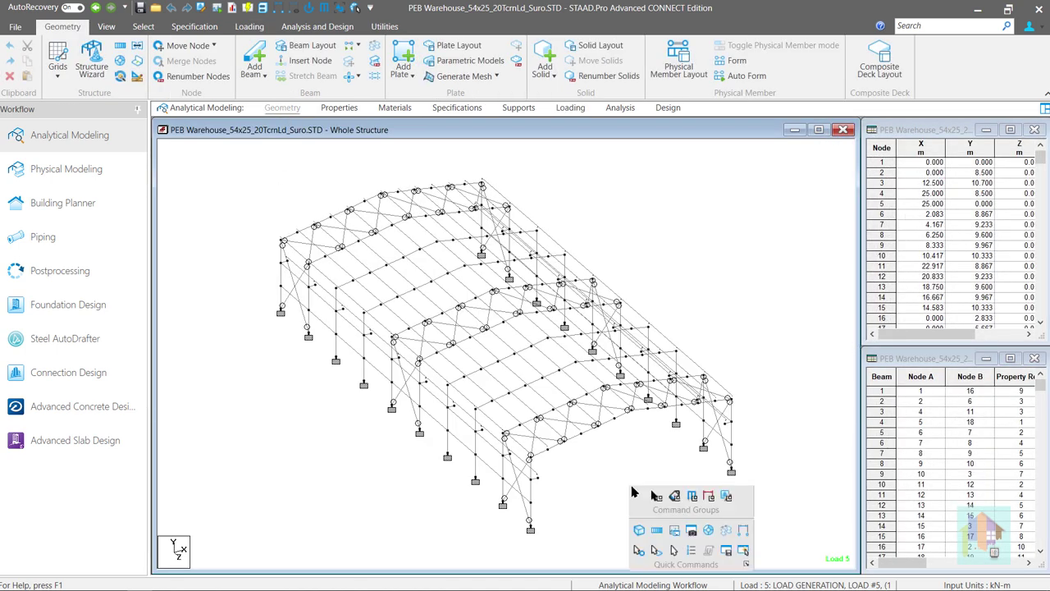
{"action": "left_click", "coordinate": [636, 547]}
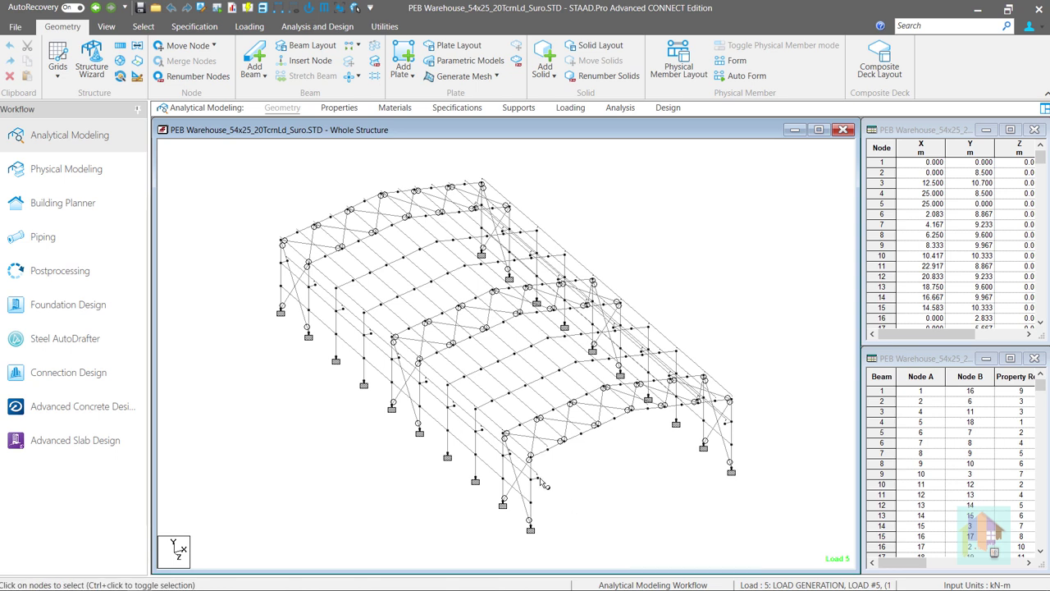
{"action": "left_click", "coordinate": [541, 481]}
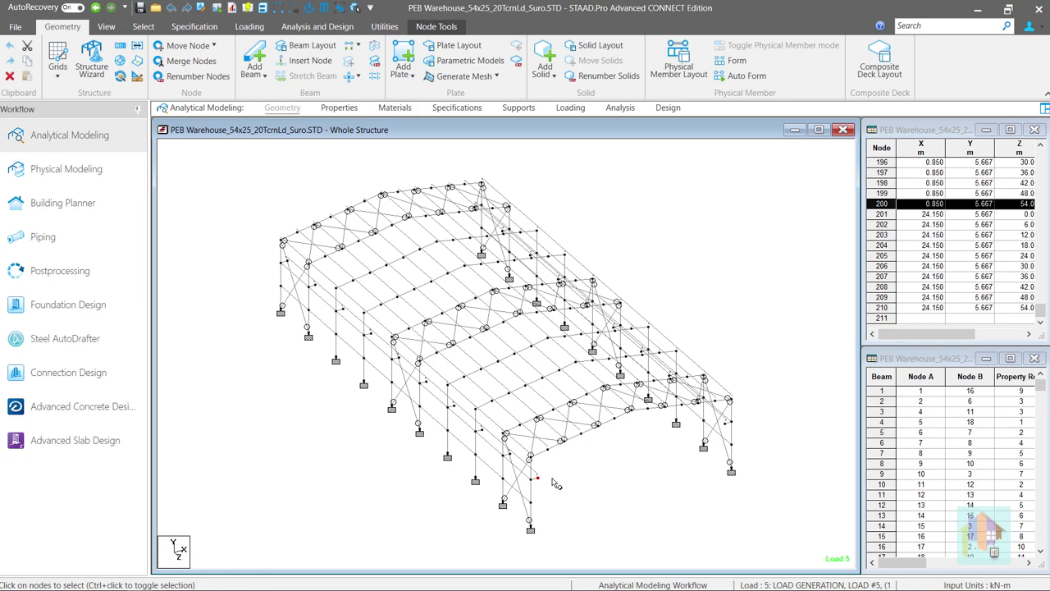
Open the model's input command file, check the exact coordinates of node 200 in the joint list, and close the editor.
{"action": "left_click", "coordinate": [202, 8]}
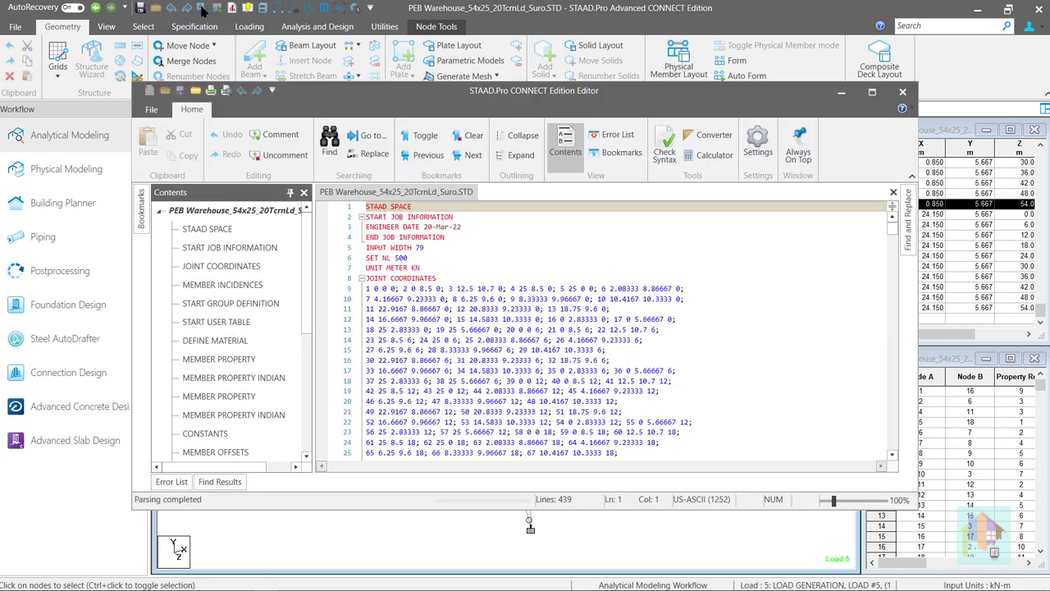
{"action": "scroll", "coordinate": [460, 338], "scroll_direction": "down", "scroll_amount": 10}
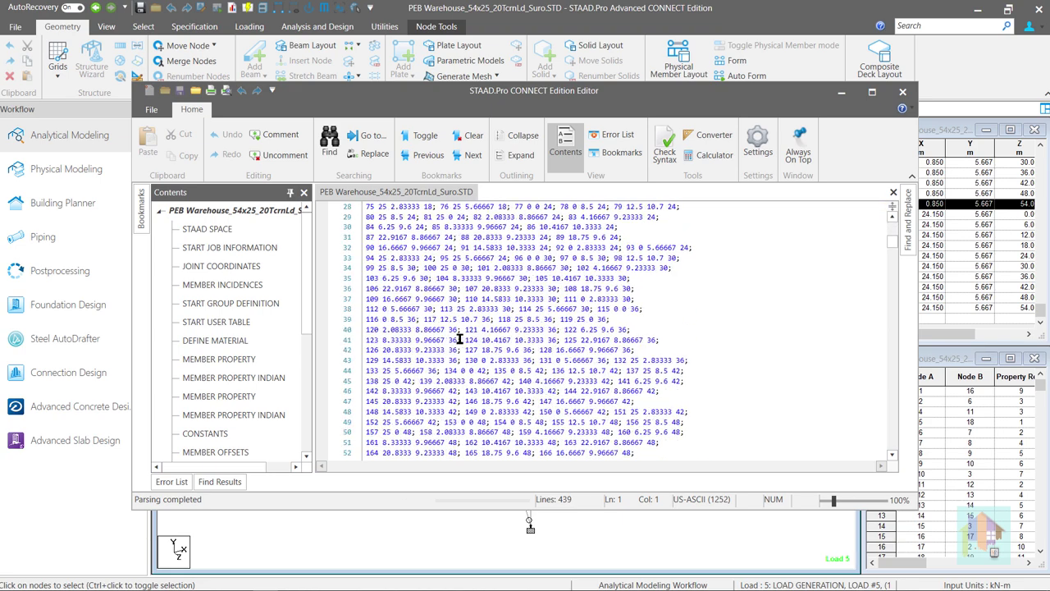
{"action": "scroll", "coordinate": [459, 338], "scroll_direction": "down", "scroll_amount": 3}
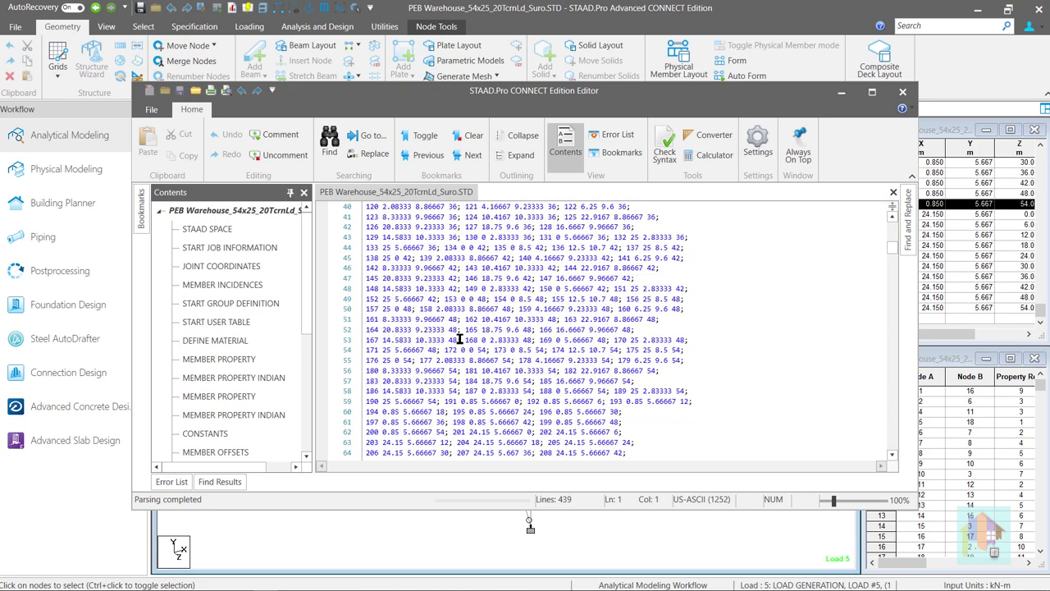
{"action": "left_click", "coordinate": [450, 433]}
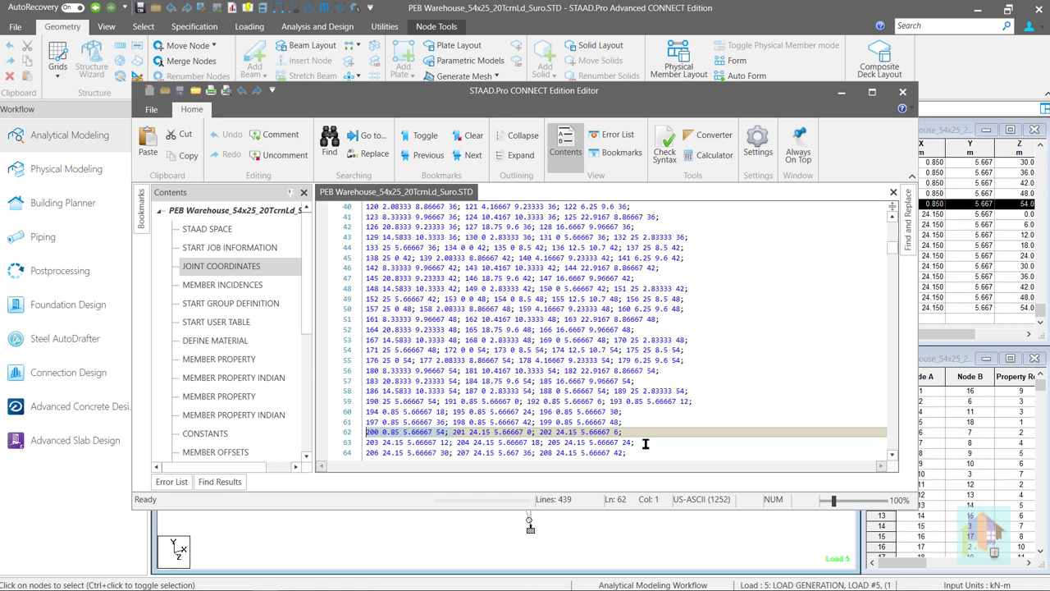
{"action": "scroll", "coordinate": [646, 443], "scroll_direction": "down", "scroll_amount": 2}
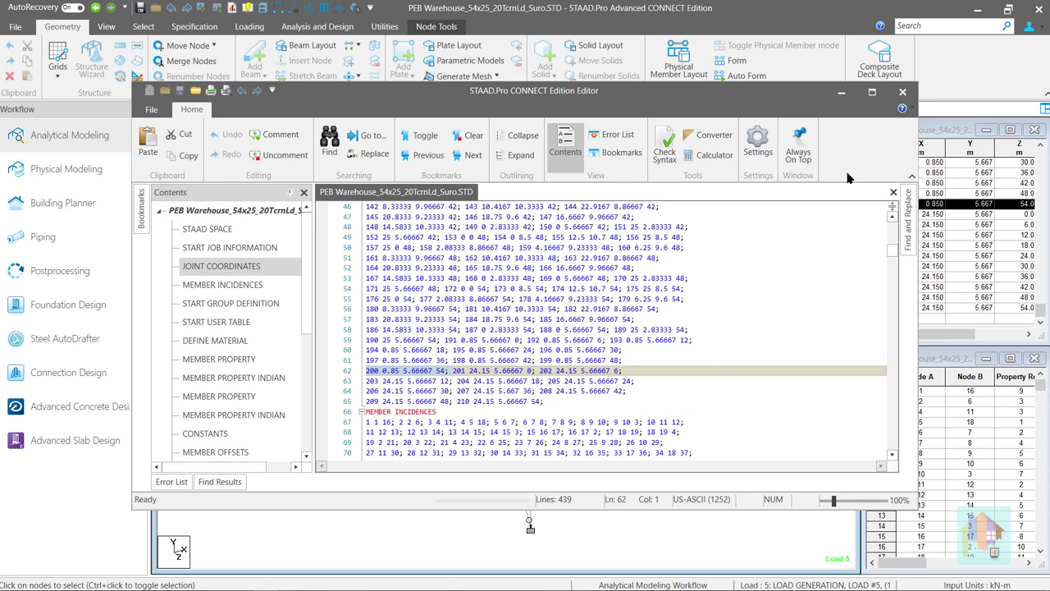
{"action": "left_click", "coordinate": [902, 92]}
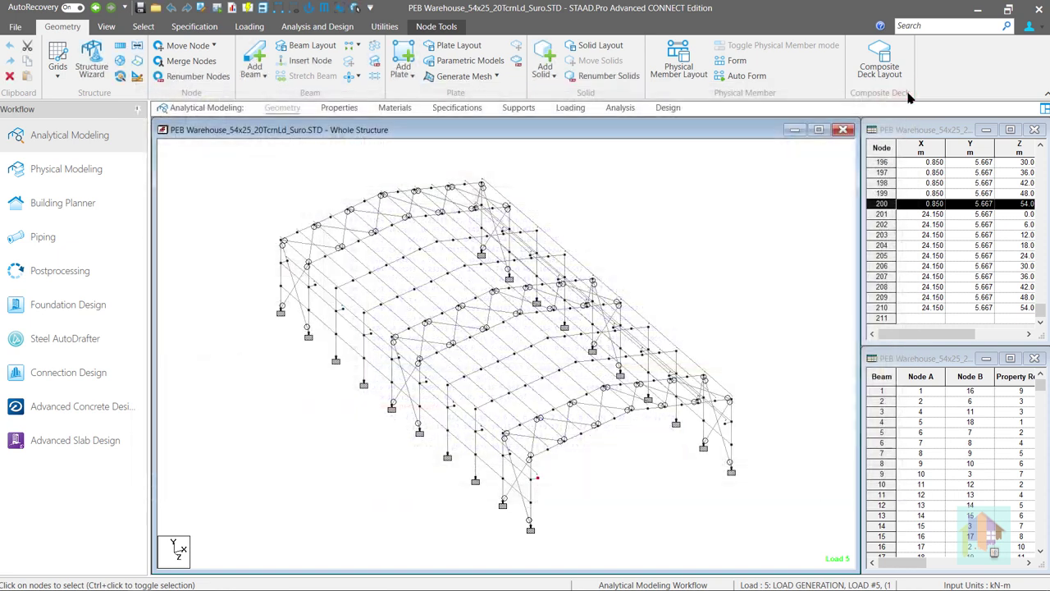
Set the initial y coordinate of the generated crane load entry to 5.66667 m and accept deleting the old result files.
{"action": "left_click", "coordinate": [572, 110]}
{"action": "left_click", "coordinate": [846, 162]}
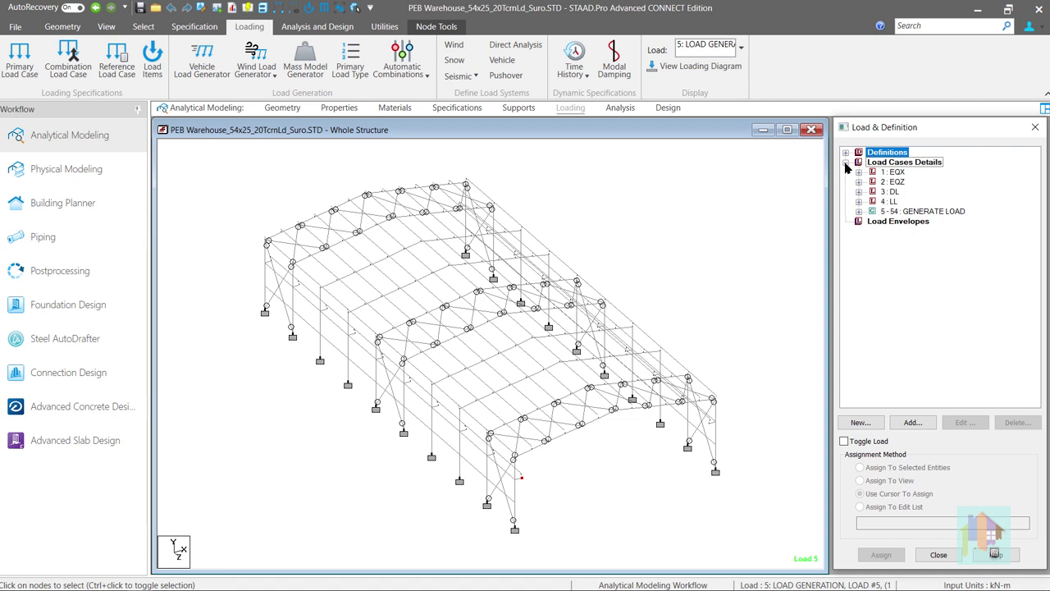
{"action": "left_click", "coordinate": [859, 211]}
{"action": "double_click", "coordinate": [922, 222]}
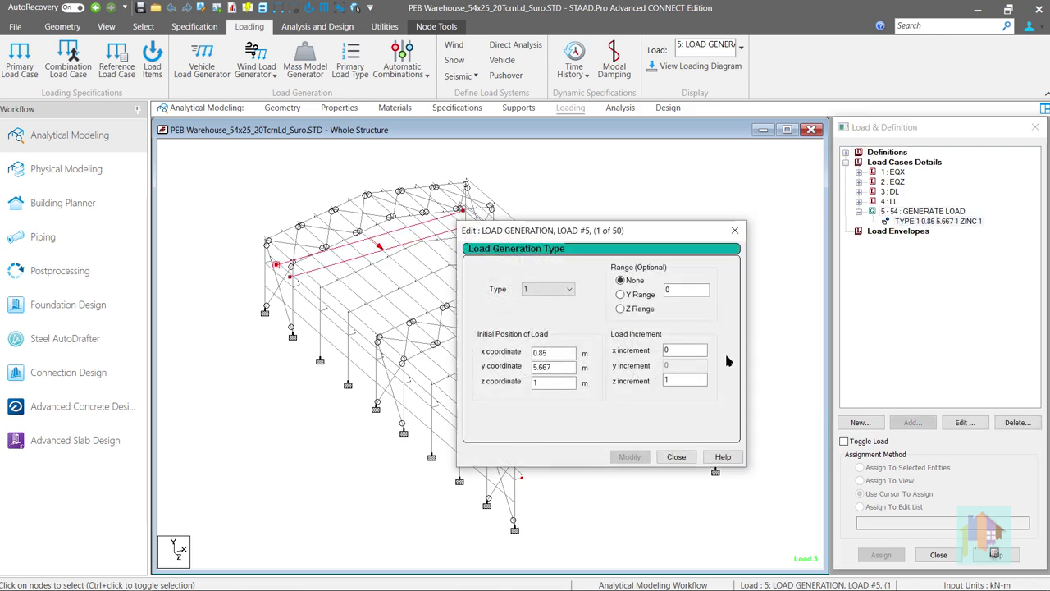
{"action": "left_click", "coordinate": [548, 366]}
{"action": "type", "text": "66"}
{"action": "left_click", "coordinate": [631, 456]}
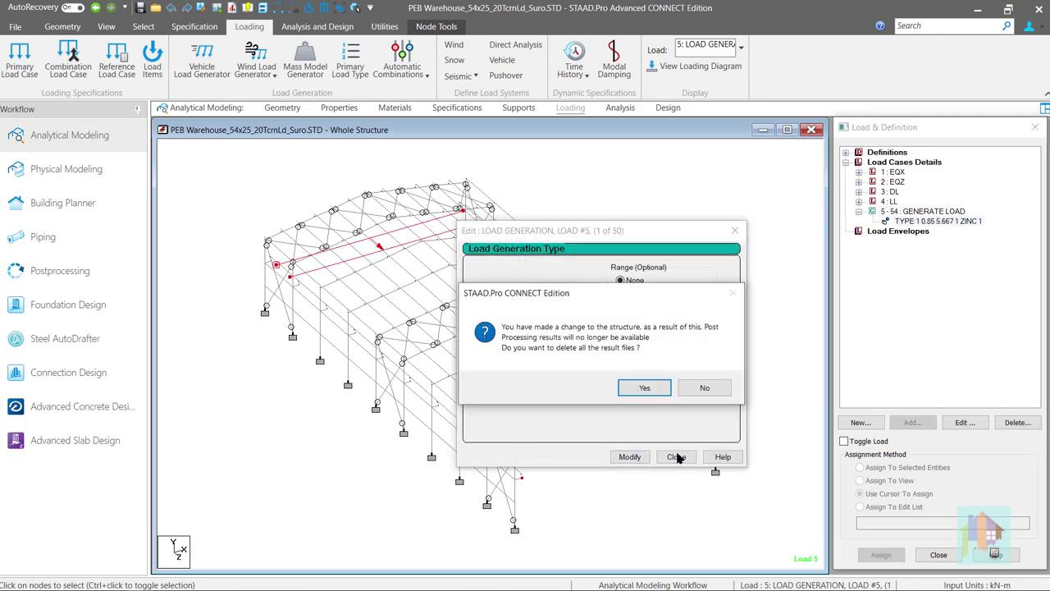
{"action": "left_click", "coordinate": [656, 388]}
{"action": "left_click", "coordinate": [685, 461]}
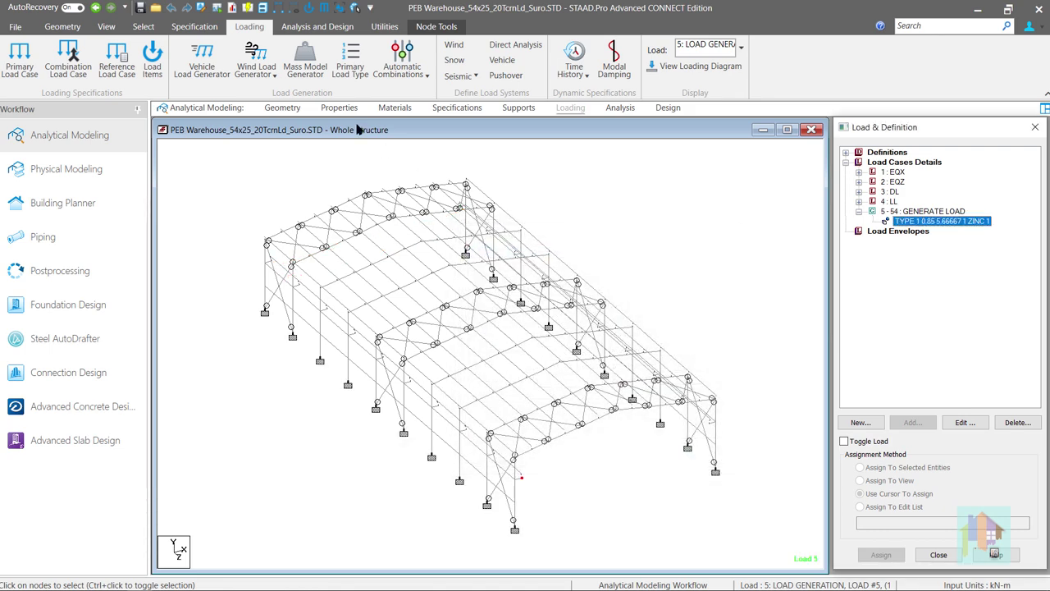
Save the modified structure, rerun the analysis, and stay in modeling mode.
{"action": "left_click", "coordinate": [220, 10]}
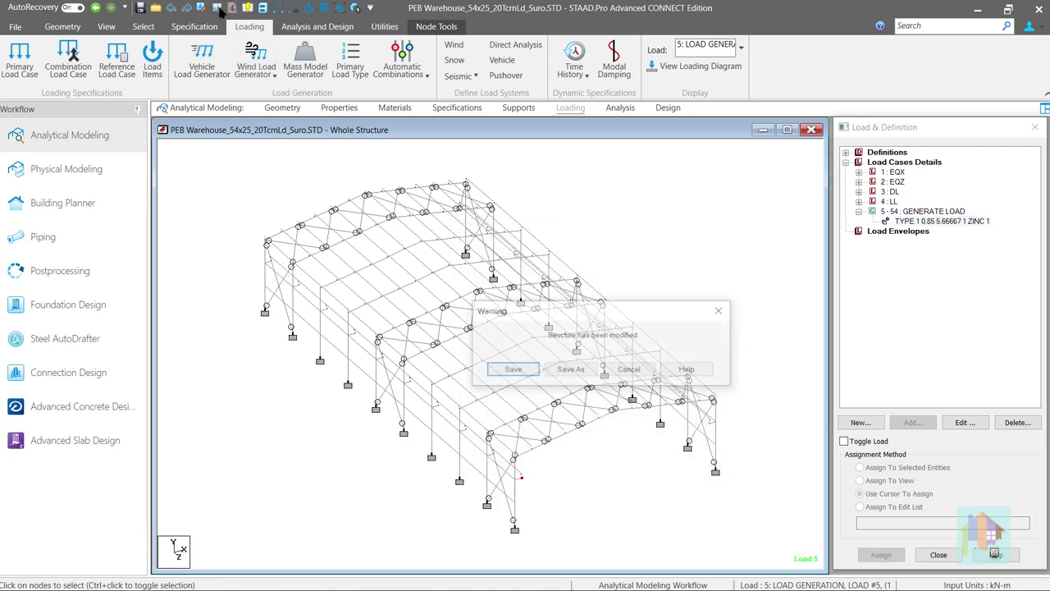
{"action": "left_click", "coordinate": [515, 376]}
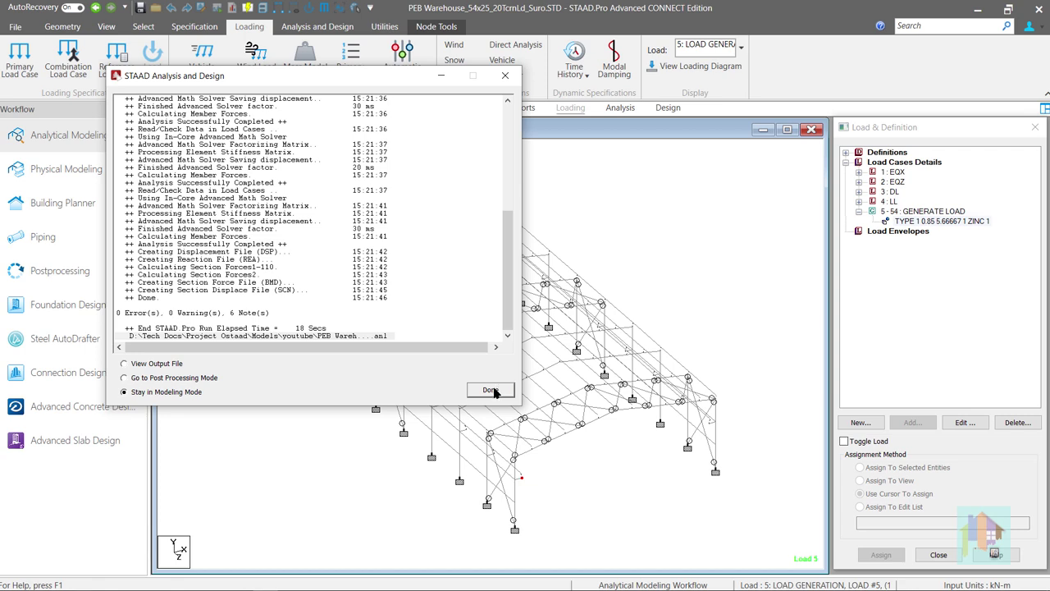
{"action": "left_click", "coordinate": [491, 390]}
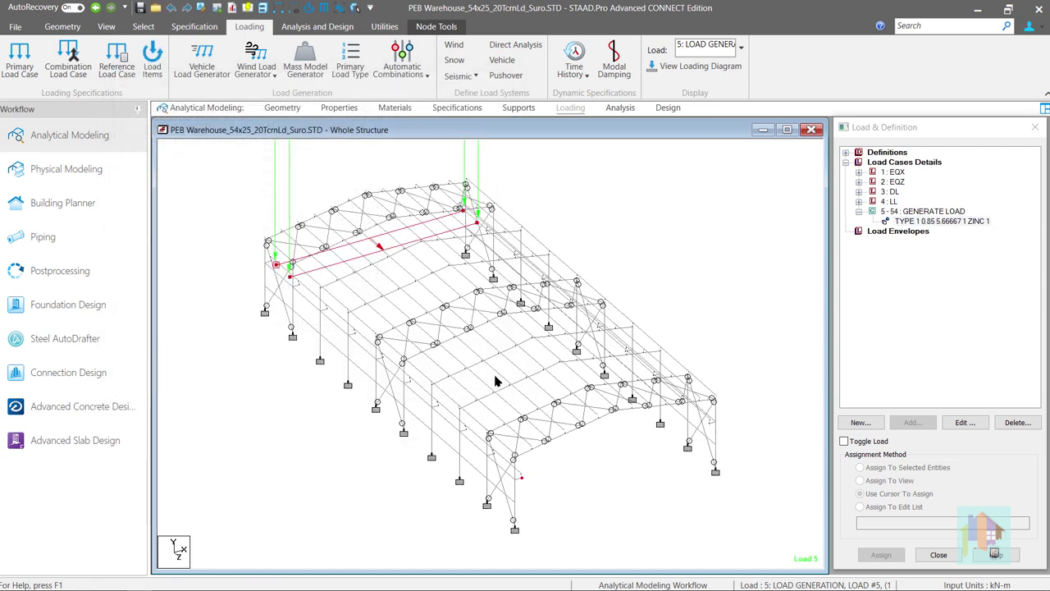
Check the loading diagrams of several generated load cases, including 17, 23 and 52, and finish on load case 54.
{"action": "left_click", "coordinate": [734, 72]}
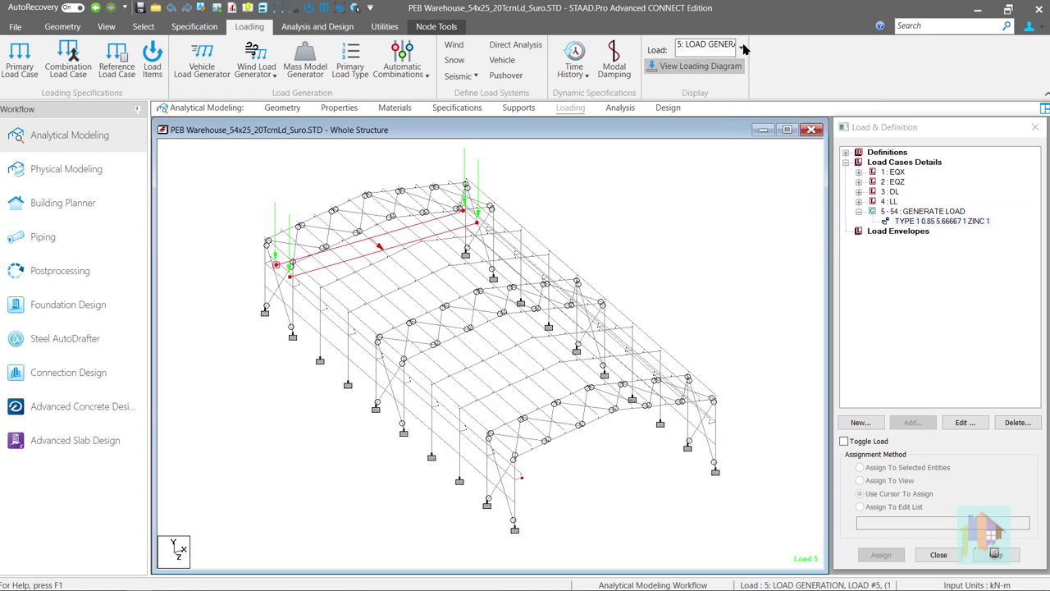
{"action": "left_click", "coordinate": [741, 47]}
{"action": "left_click", "coordinate": [770, 98]}
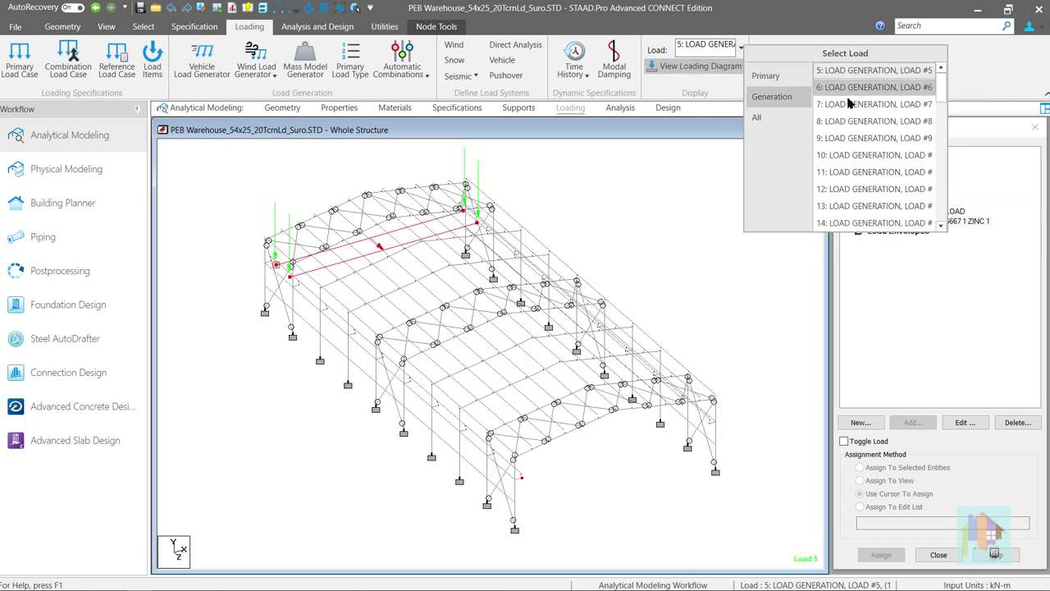
{"action": "left_click", "coordinate": [875, 155]}
{"action": "scroll", "coordinate": [875, 156], "scroll_direction": "down", "scroll_amount": 2}
{"action": "left_click", "coordinate": [870, 172]}
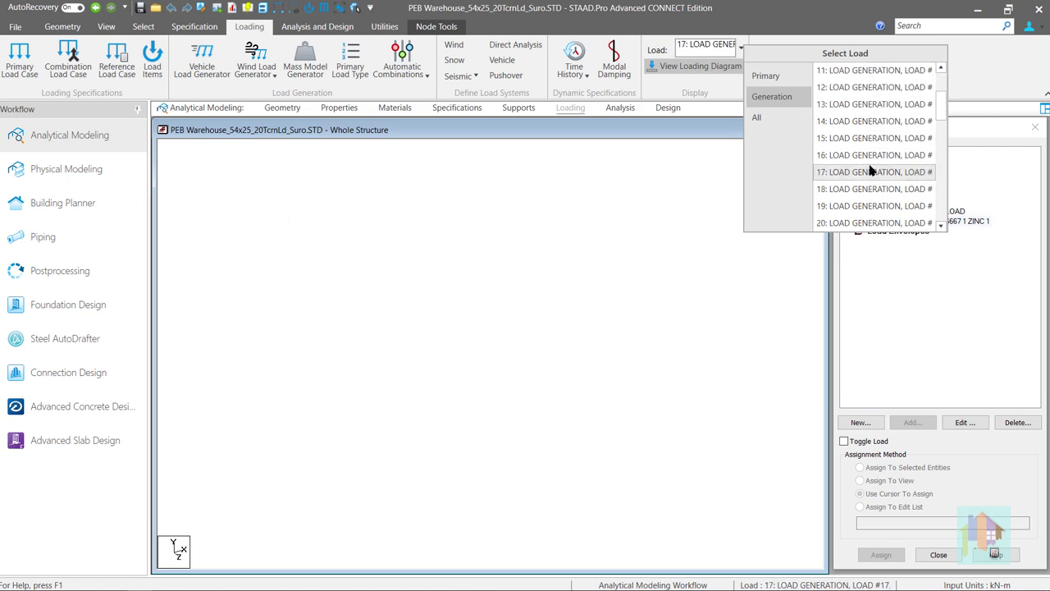
{"action": "scroll", "coordinate": [871, 170], "scroll_direction": "down", "scroll_amount": 2}
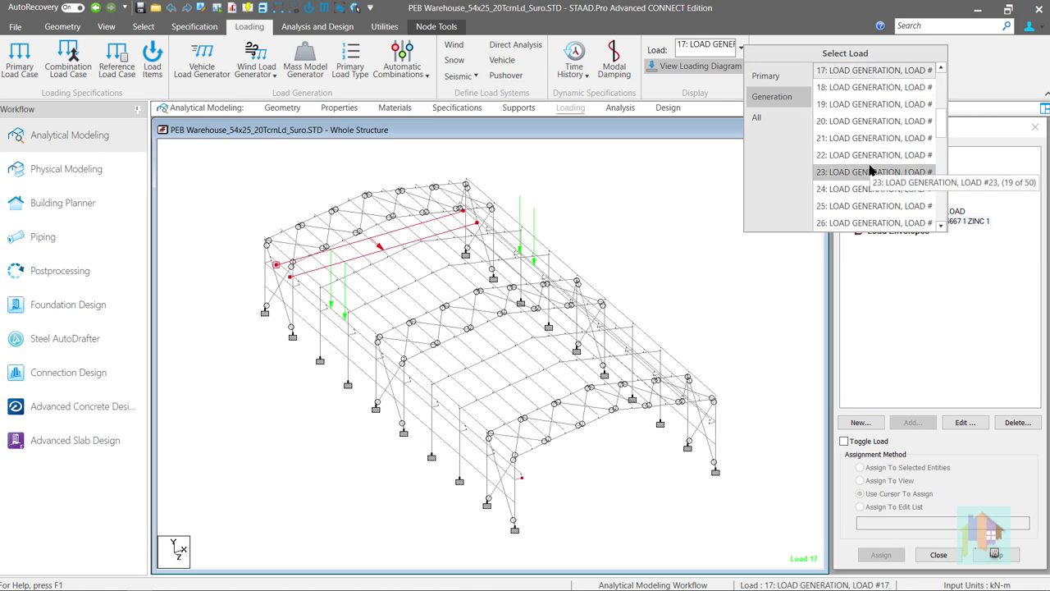
{"action": "left_click", "coordinate": [872, 171]}
{"action": "scroll", "coordinate": [870, 188], "scroll_direction": "down", "scroll_amount": 3}
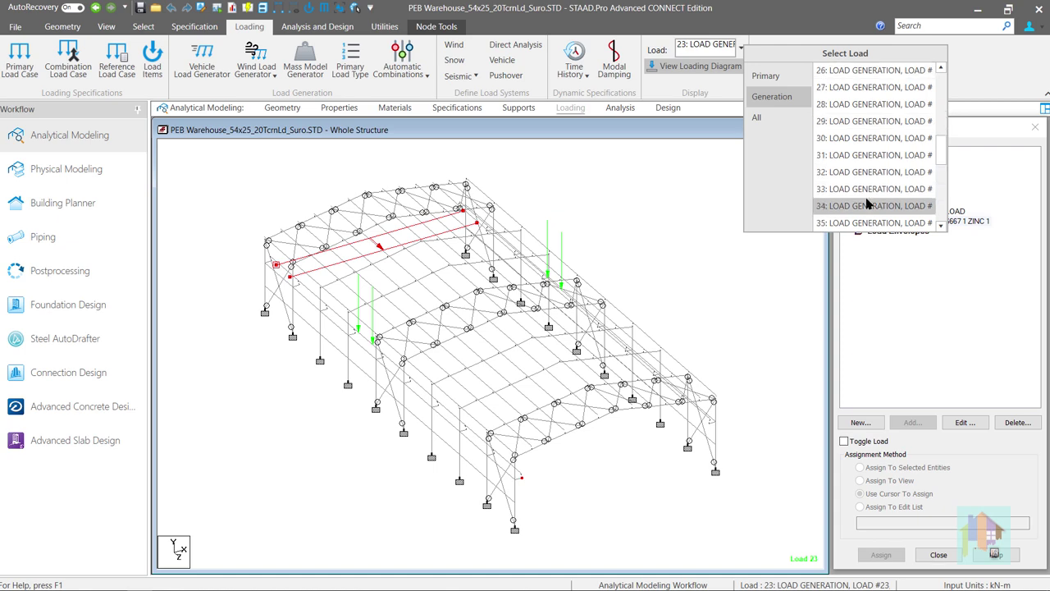
{"action": "left_click", "coordinate": [870, 205]}
{"action": "scroll", "coordinate": [869, 204], "scroll_direction": "down", "scroll_amount": 6}
{"action": "left_click", "coordinate": [868, 191]}
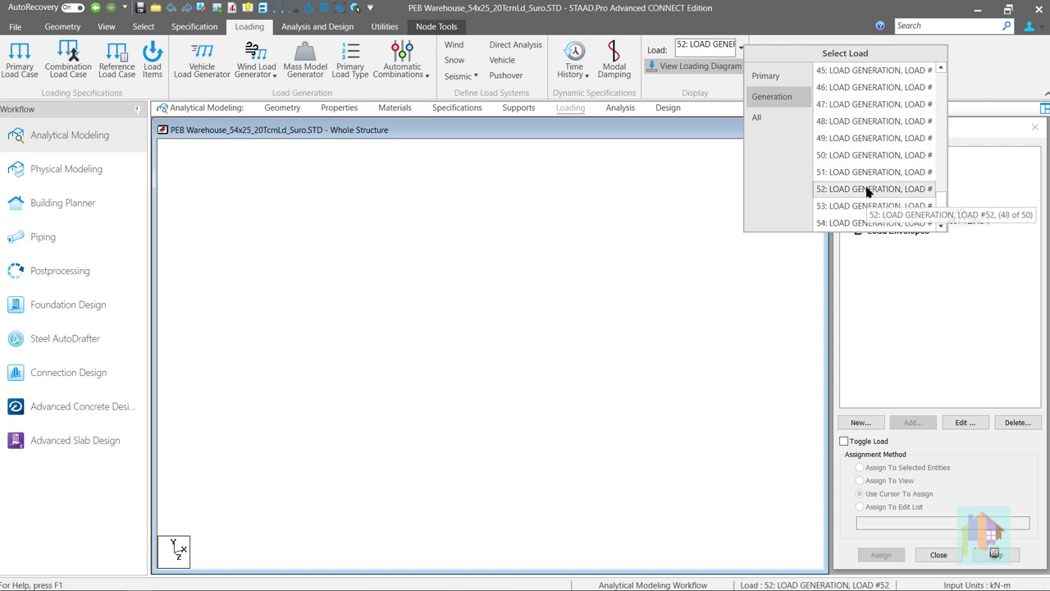
{"action": "left_click", "coordinate": [870, 223]}
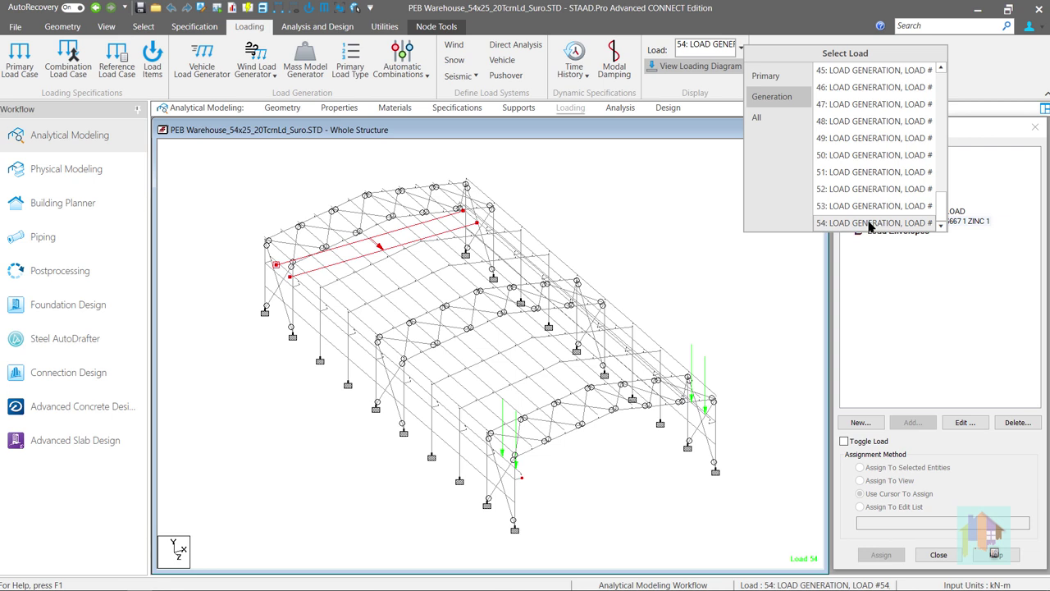
{"action": "left_click", "coordinate": [786, 267]}
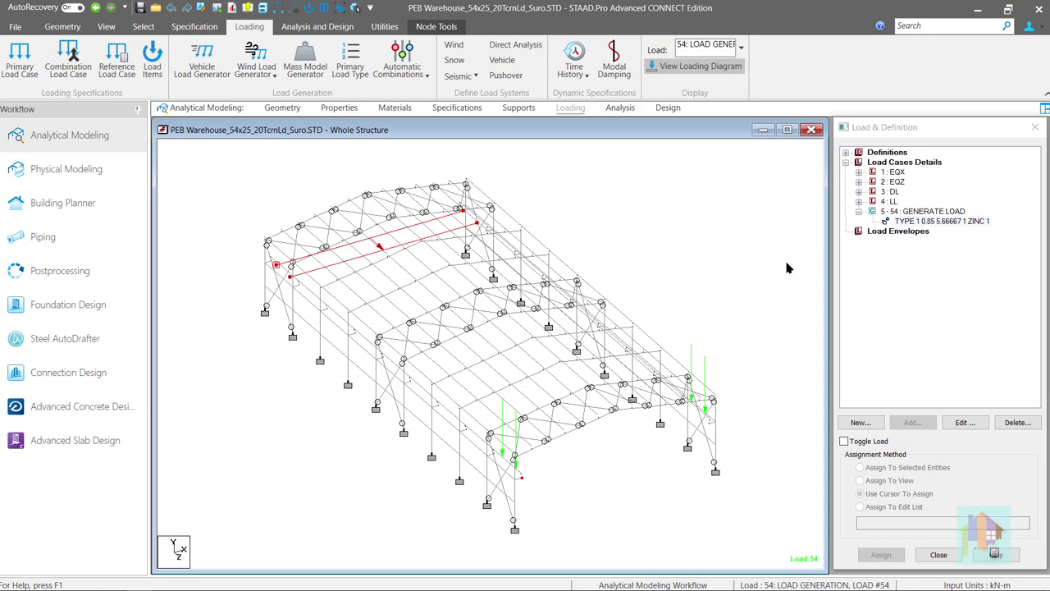
Reopen the generated load entry to check its initial position and load increments, and close it without changes.
{"action": "double_click", "coordinate": [911, 221]}
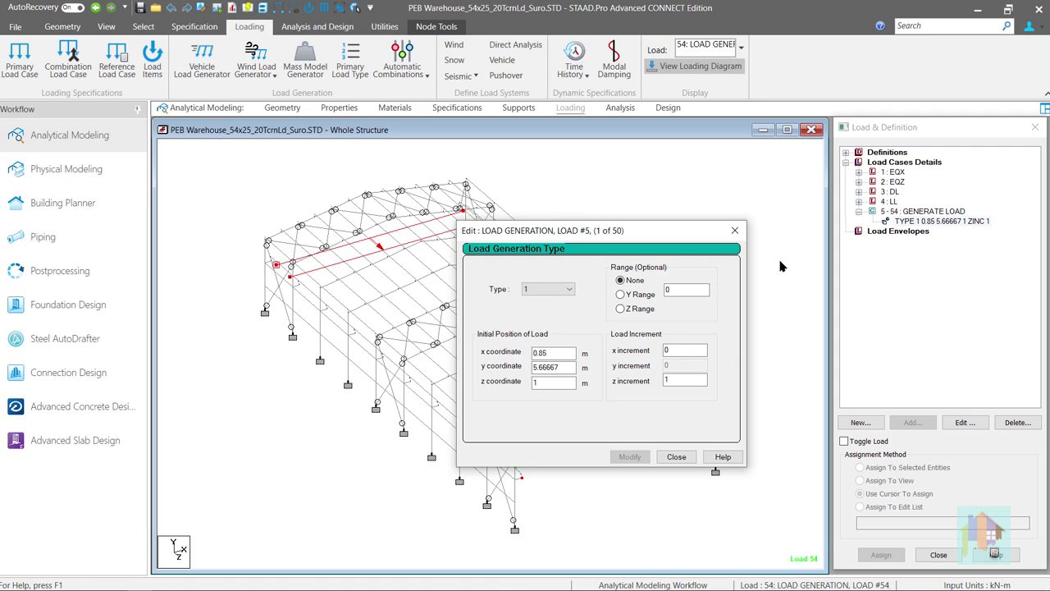
{"action": "left_click", "coordinate": [736, 231]}
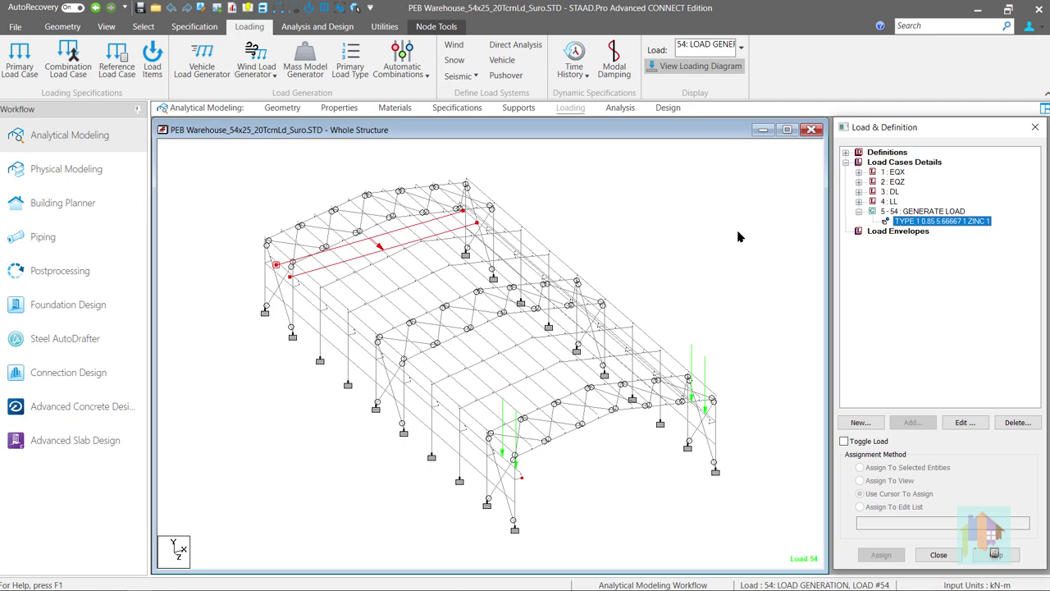